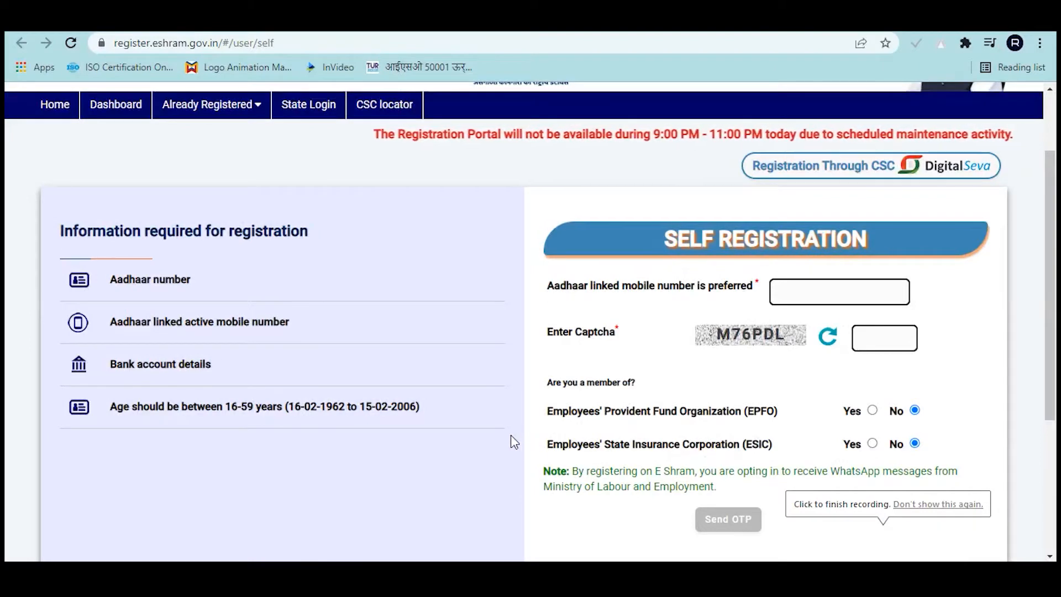
# - Enter the Aadhaar-linked mobile number and the captcha
pyautogui.click(851, 296)
pyautogui.write('97091236')
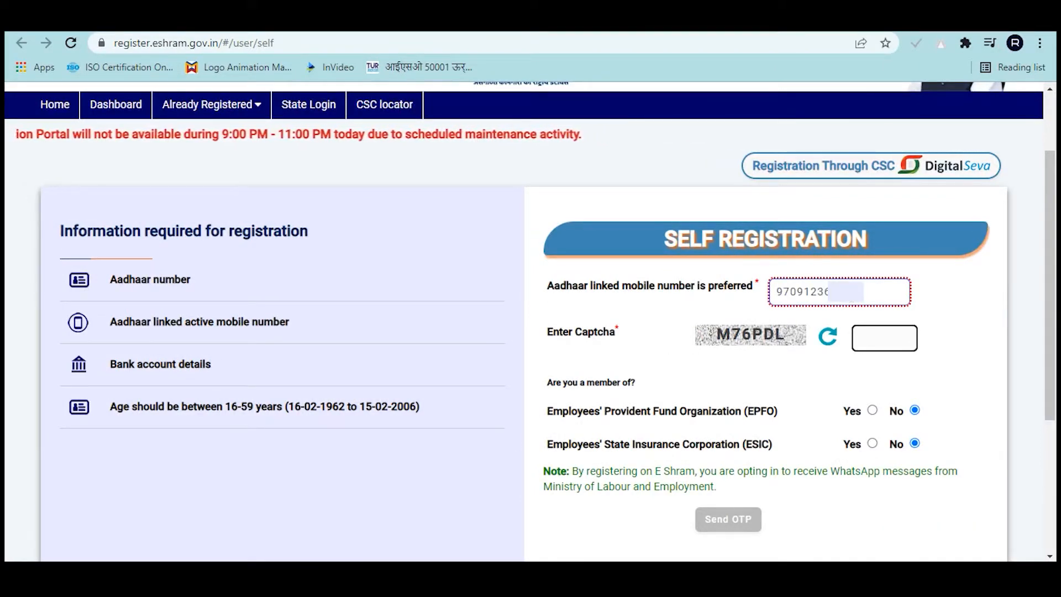
pyautogui.press('Tab')
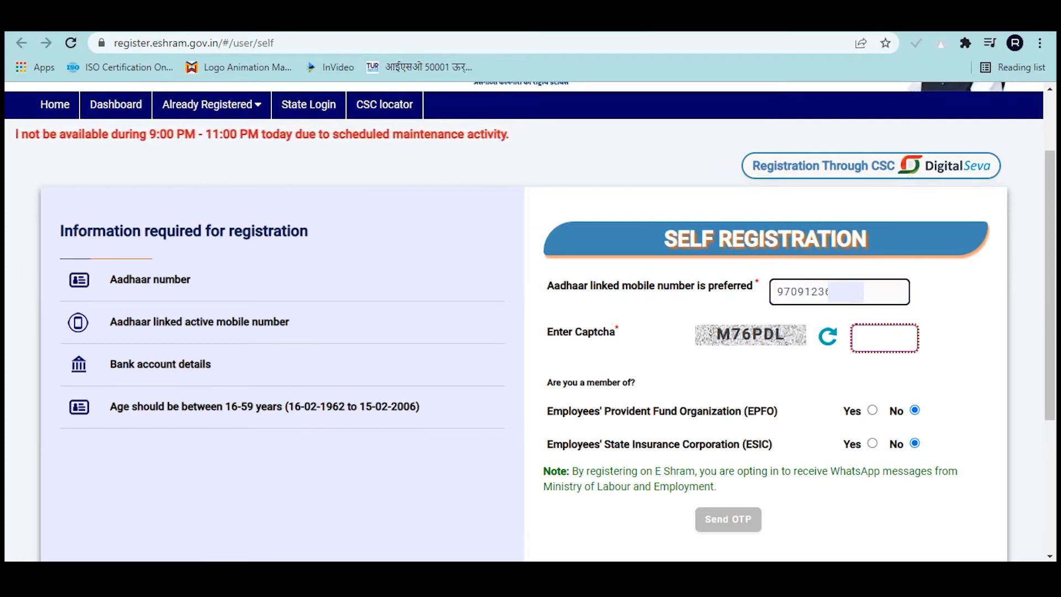
pyautogui.click(890, 339)
pyautogui.write('M76PDL')
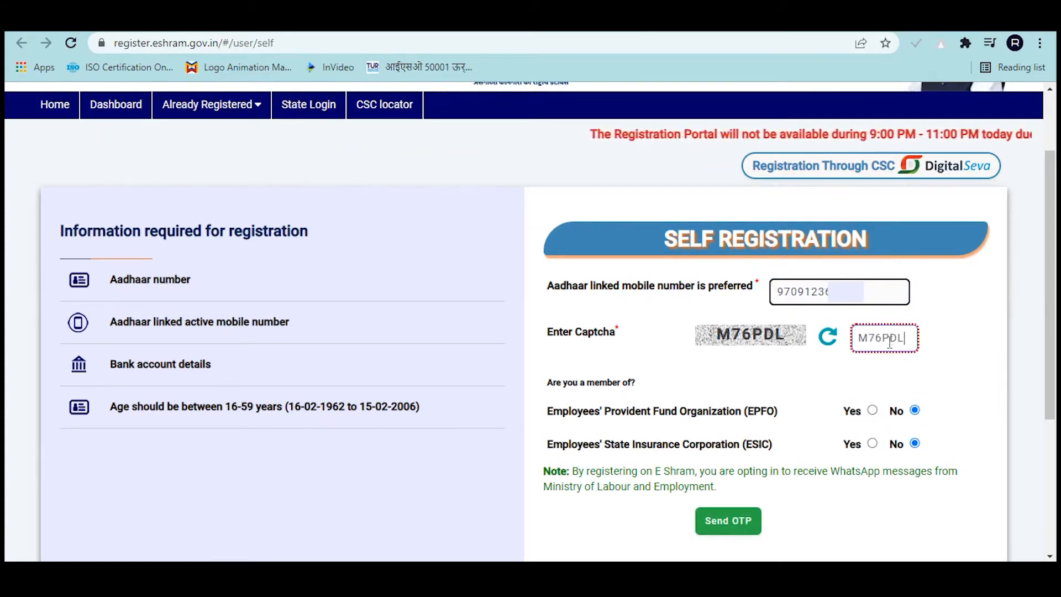
pyautogui.press('BackSpace')
pyautogui.press('BackSpace')
pyautogui.press('BackSpace')
pyautogui.press('BackSpace')
pyautogui.press('BackSpace')
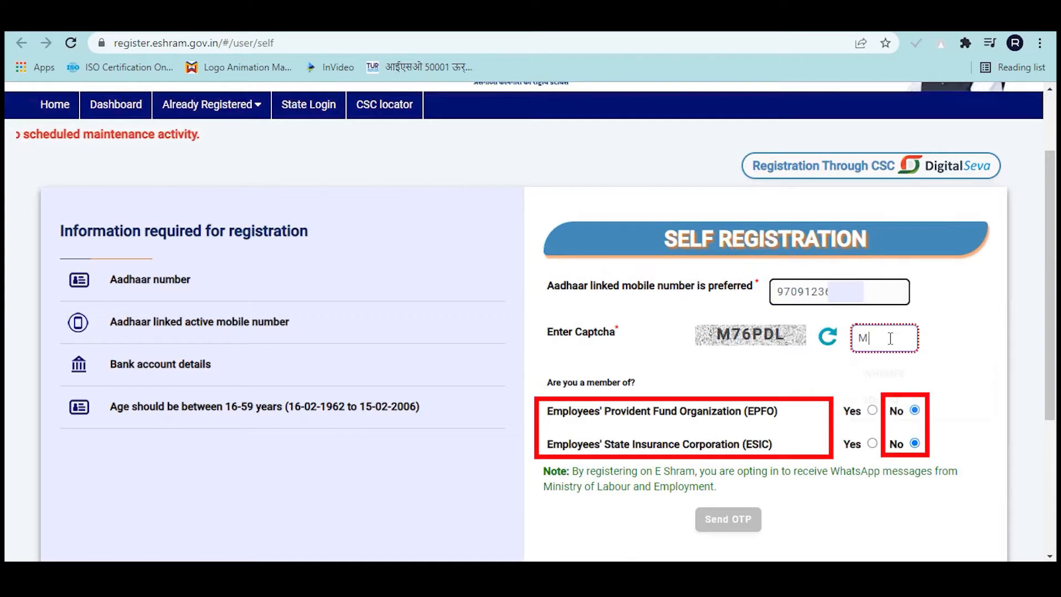
pyautogui.write('76PDL')
# - Leave EPFO and ESIC membership both set to No
pyautogui.click(872, 410)
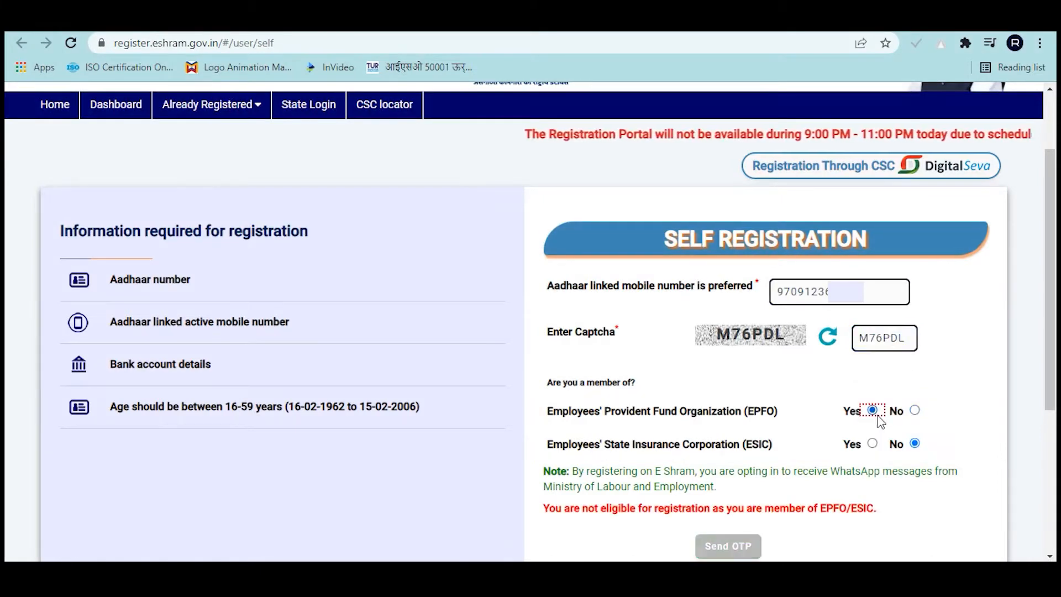
pyautogui.click(873, 443)
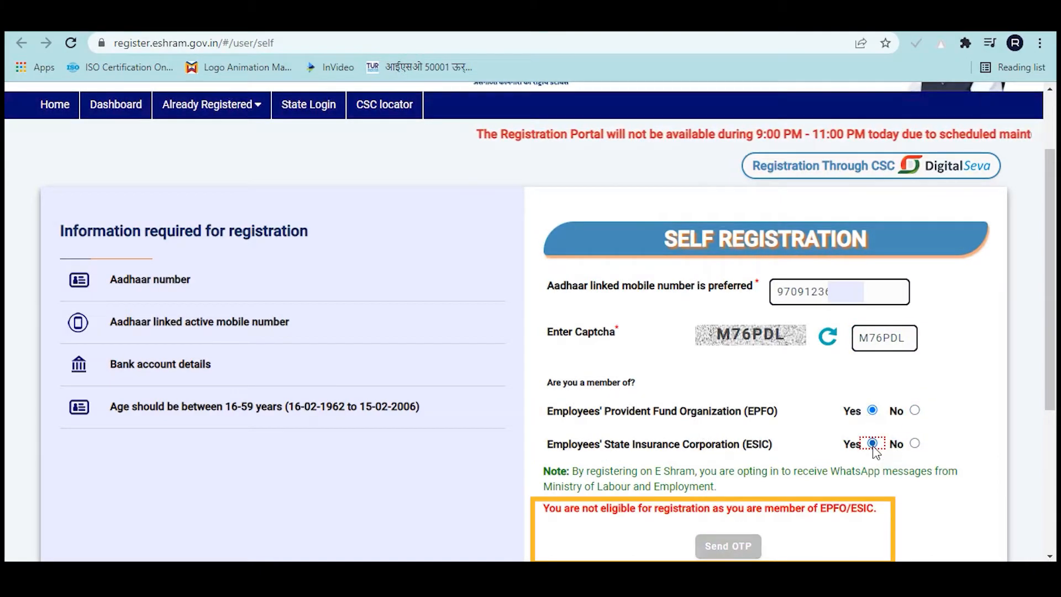
pyautogui.scroll(-1, 876, 451)
pyautogui.click(915, 337)
pyautogui.click(914, 371)
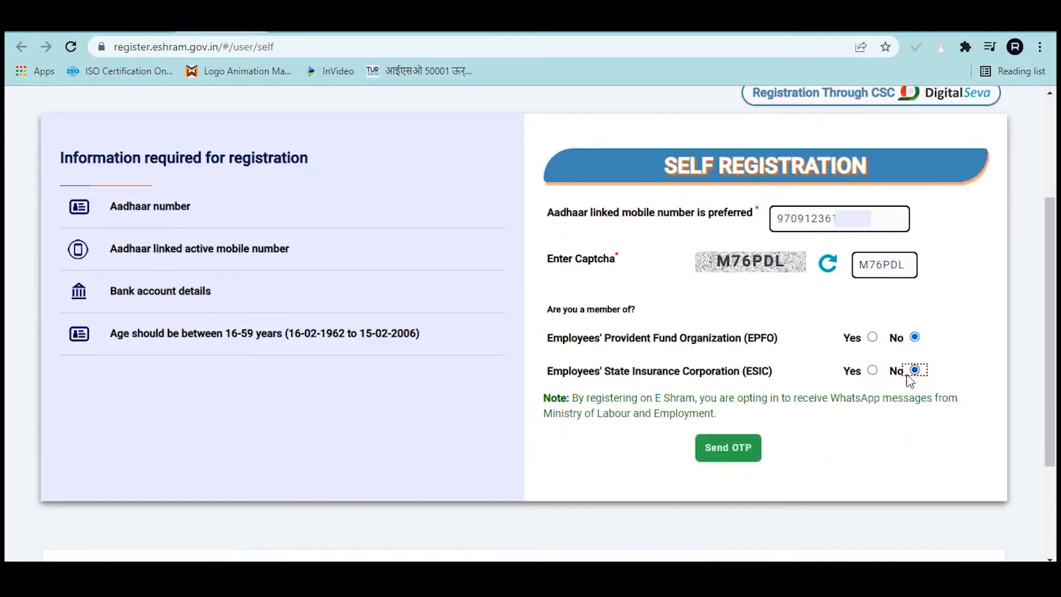
# - Request the mobile OTP, enter it and submit for verification
pyautogui.click(748, 454)
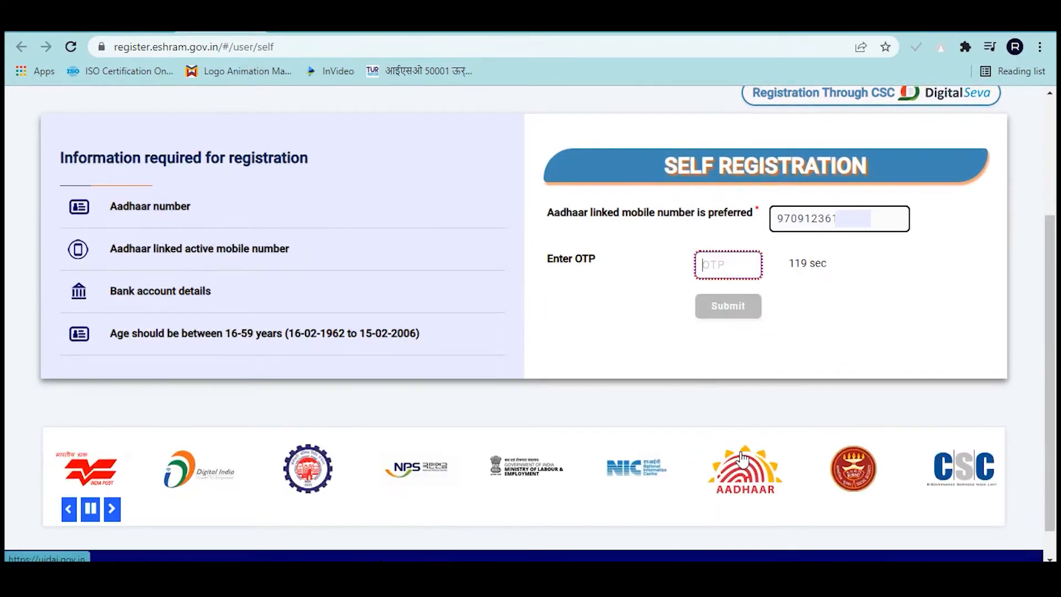
pyautogui.scroll(1, 730, 457)
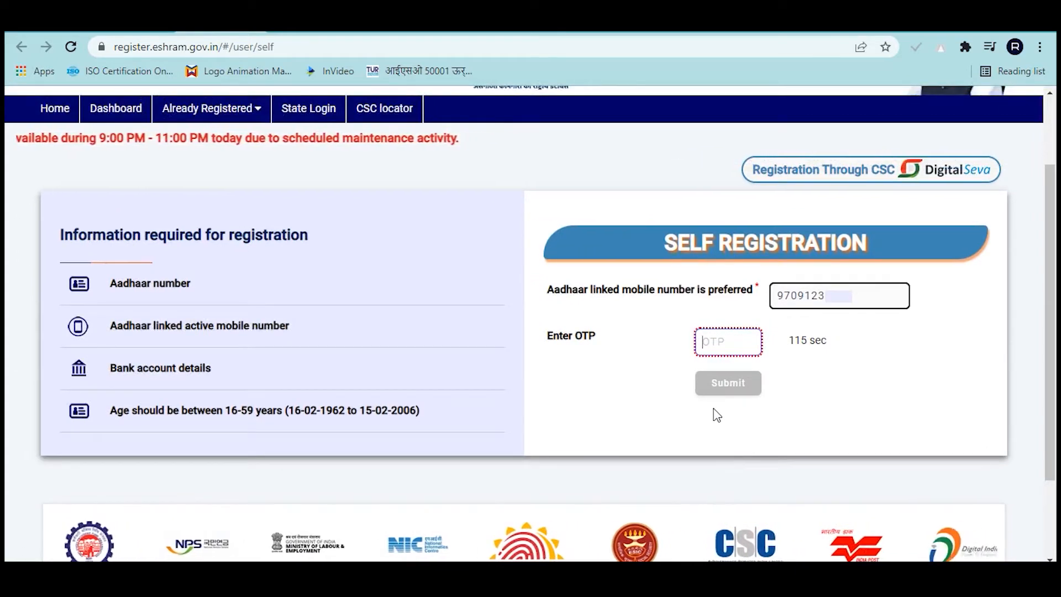
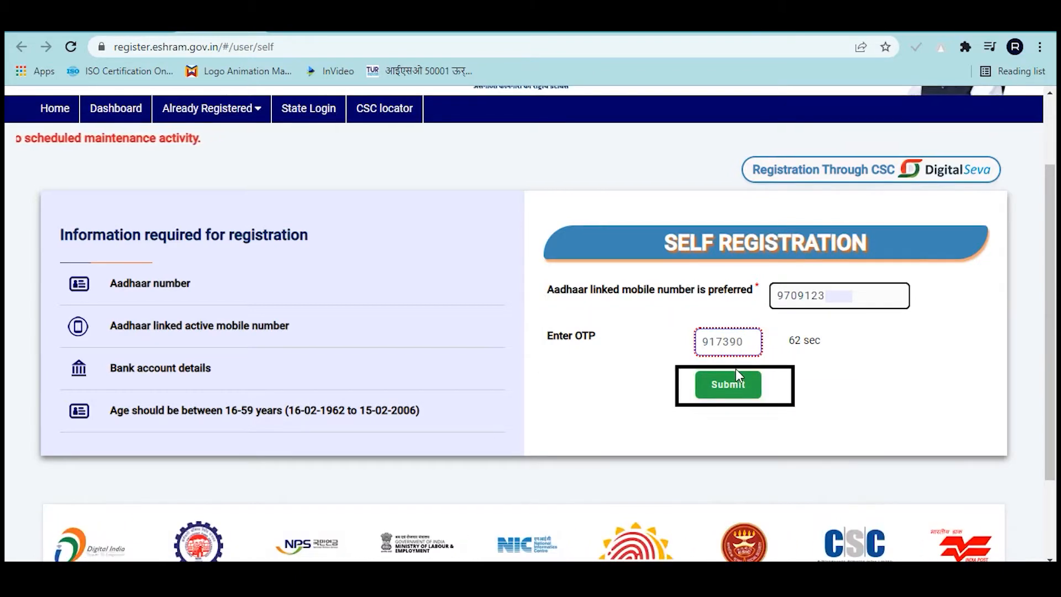
pyautogui.click(735, 377)
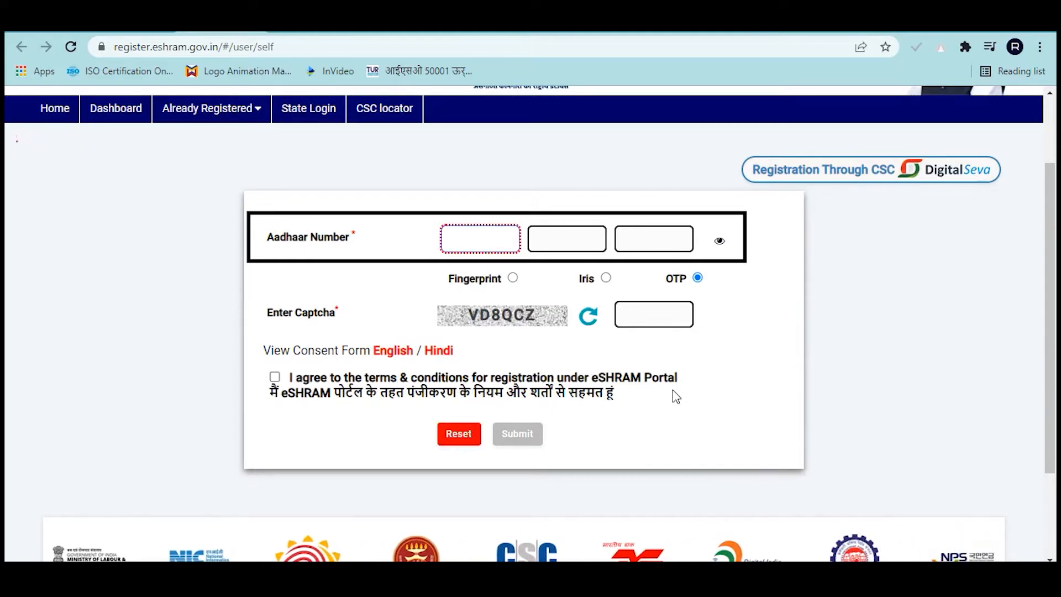
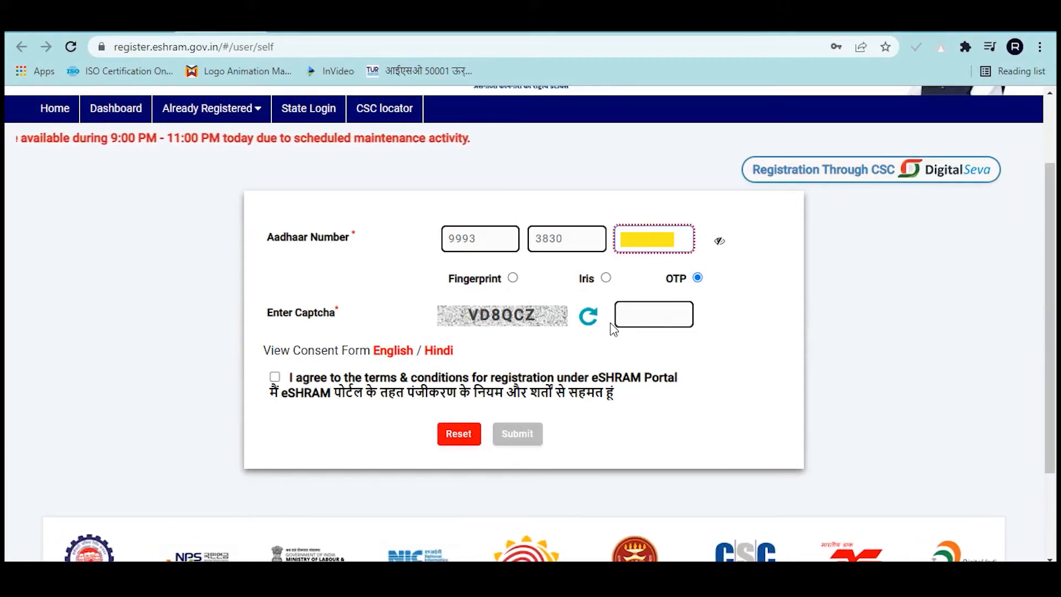
# - Enter the Aadhaar number and captcha, accept the terms, and submit to get an OTP
pyautogui.click(651, 311)
pyautogui.click(479, 328)
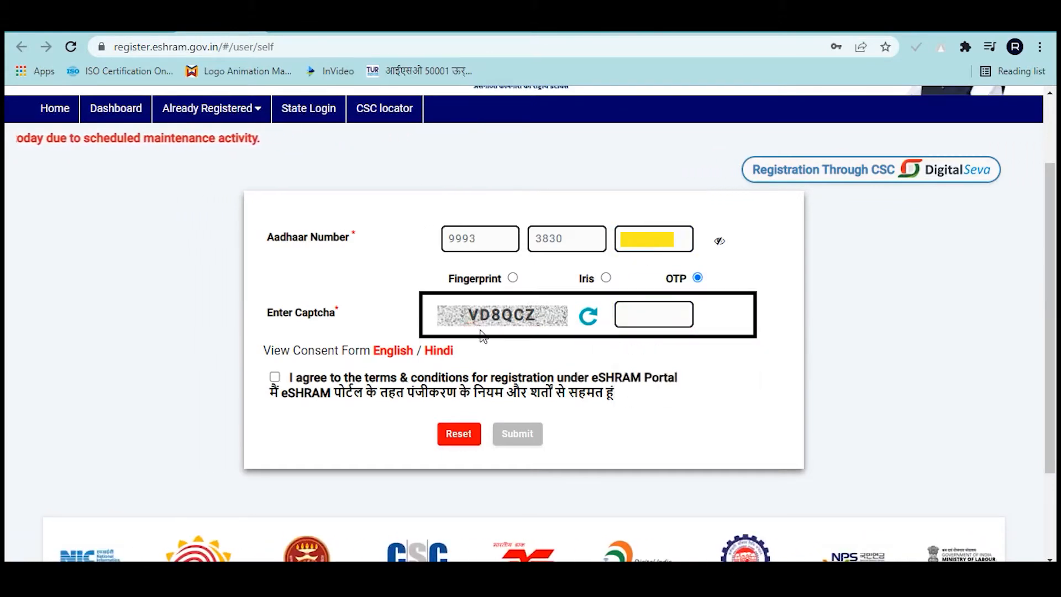
pyautogui.click(648, 324)
pyautogui.write('VD8QCZ')
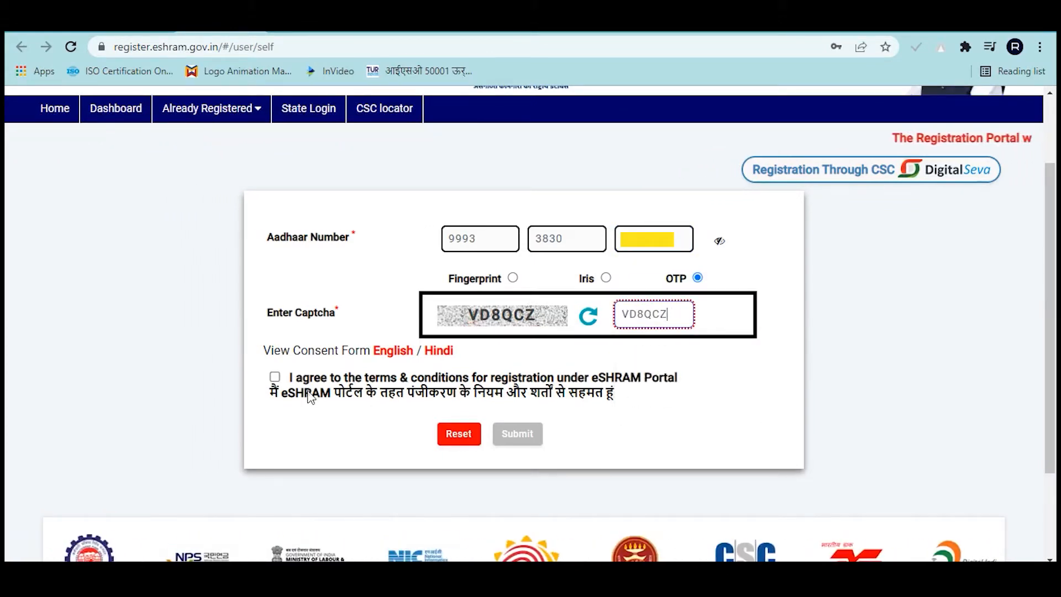
pyautogui.click(275, 376)
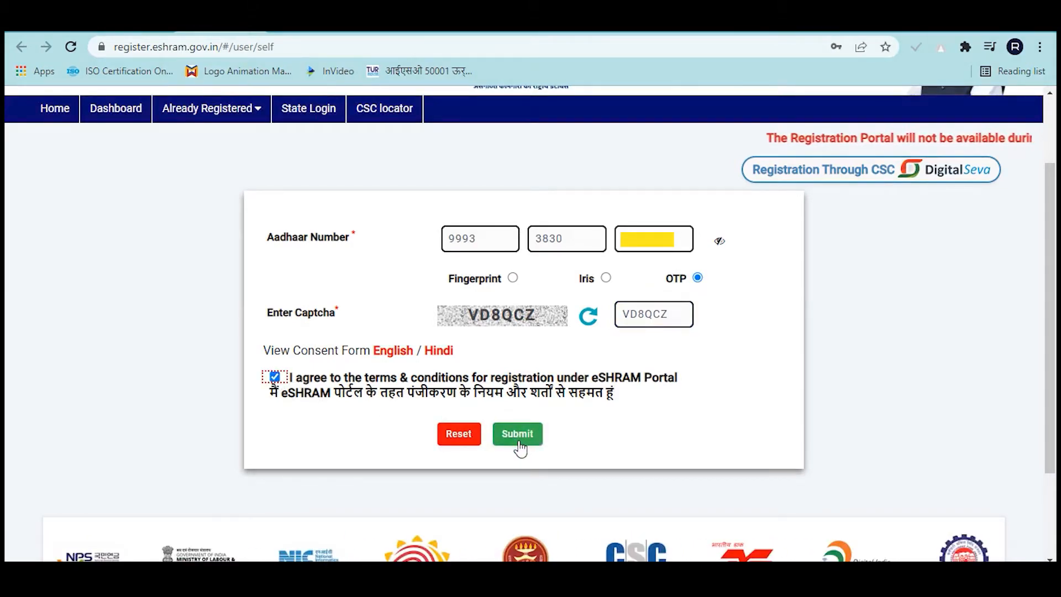
pyautogui.click(519, 440)
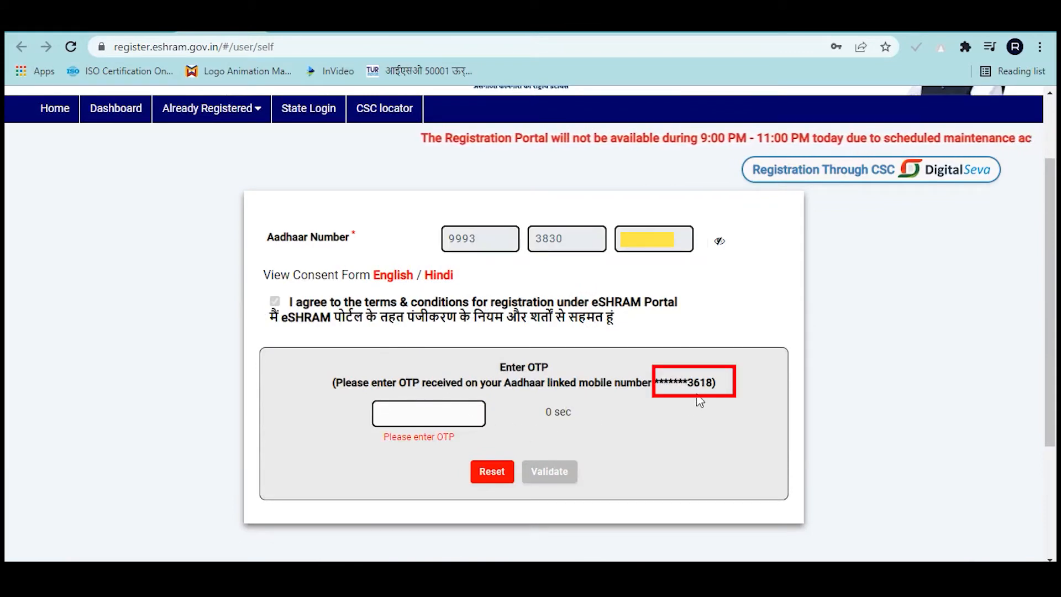
# - Enter the Aadhaar OTP and validate it
pyautogui.click(405, 414)
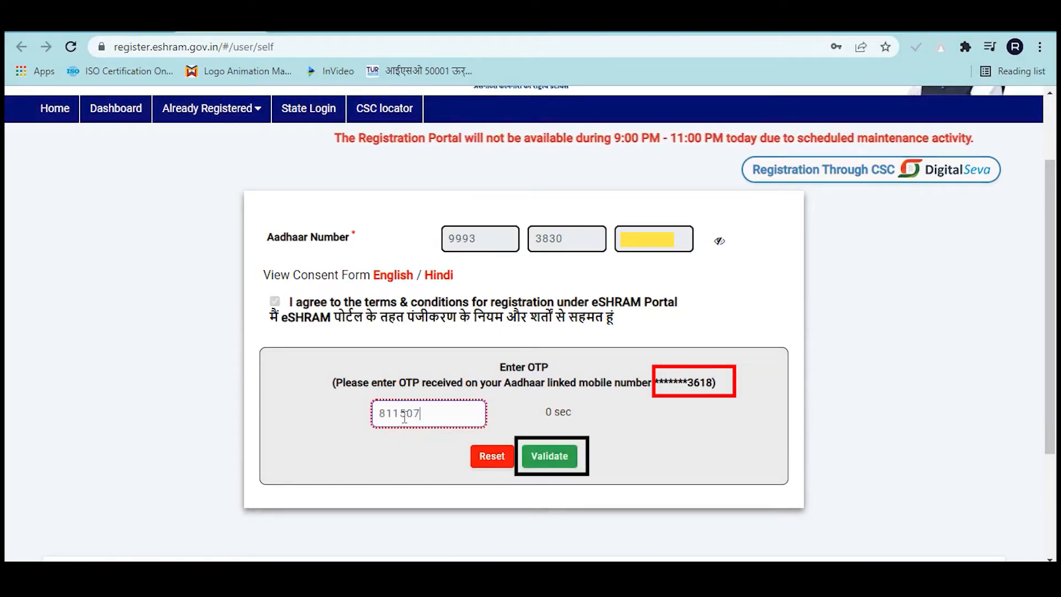
pyautogui.click(548, 454)
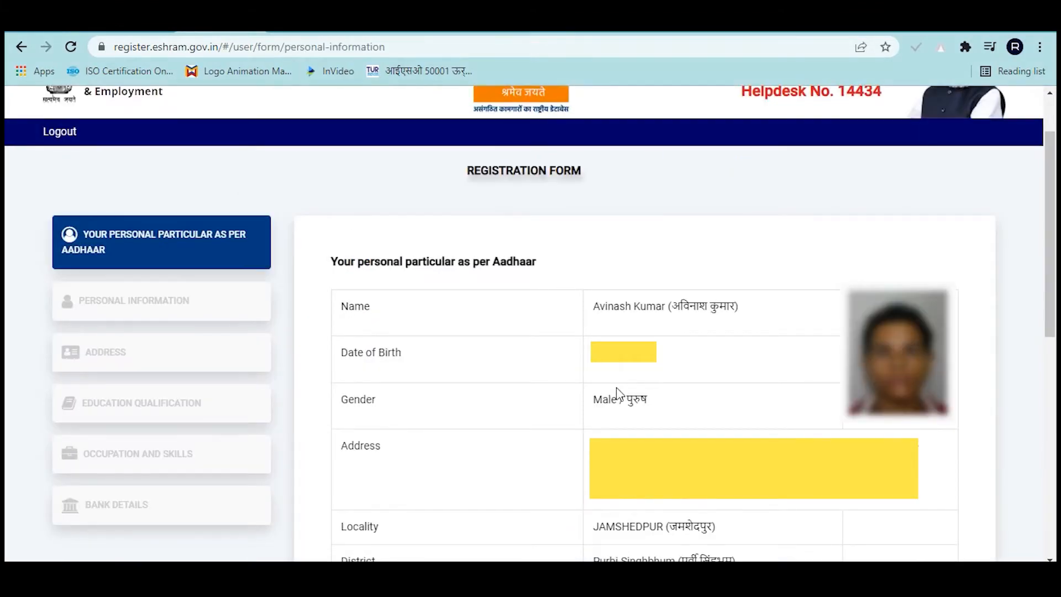
# - Confirm all shown Aadhaar details are correct and continue to the other details
pyautogui.scroll(-4, 433, 319)
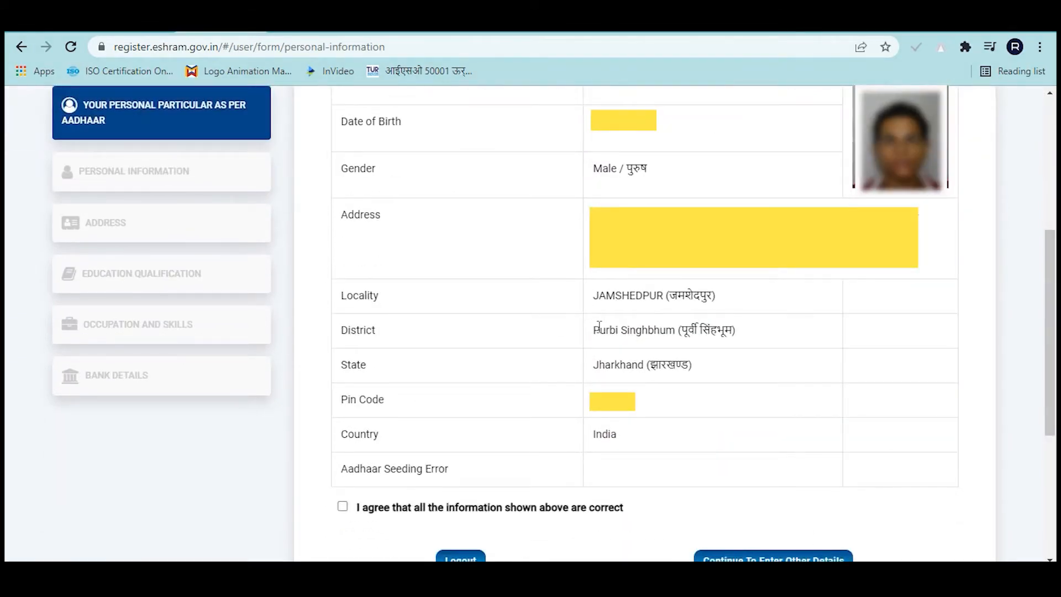
pyautogui.scroll(1, 687, 415)
pyautogui.scroll(-4, 426, 391)
pyautogui.click(342, 308)
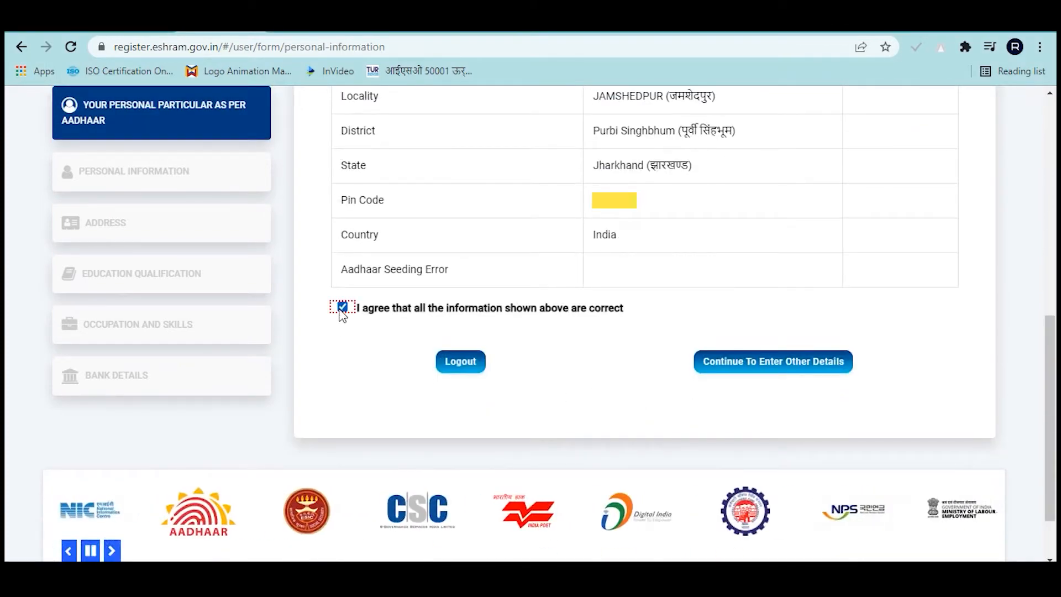
pyautogui.click(797, 365)
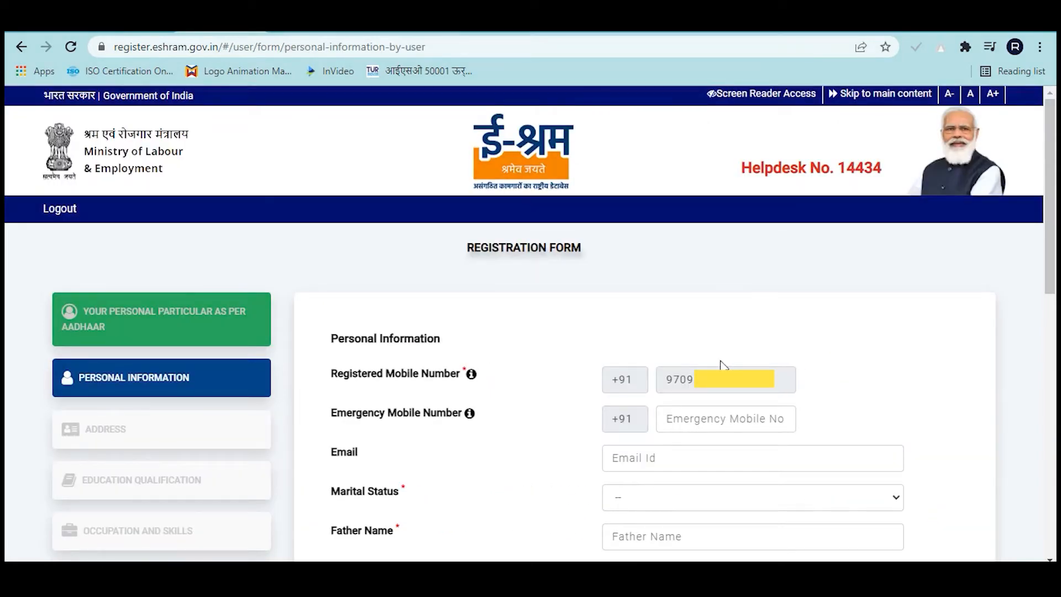
# - Fill in the emergency mobile number and e-mail, and set marital status to Never married
pyautogui.scroll(-1, 722, 365)
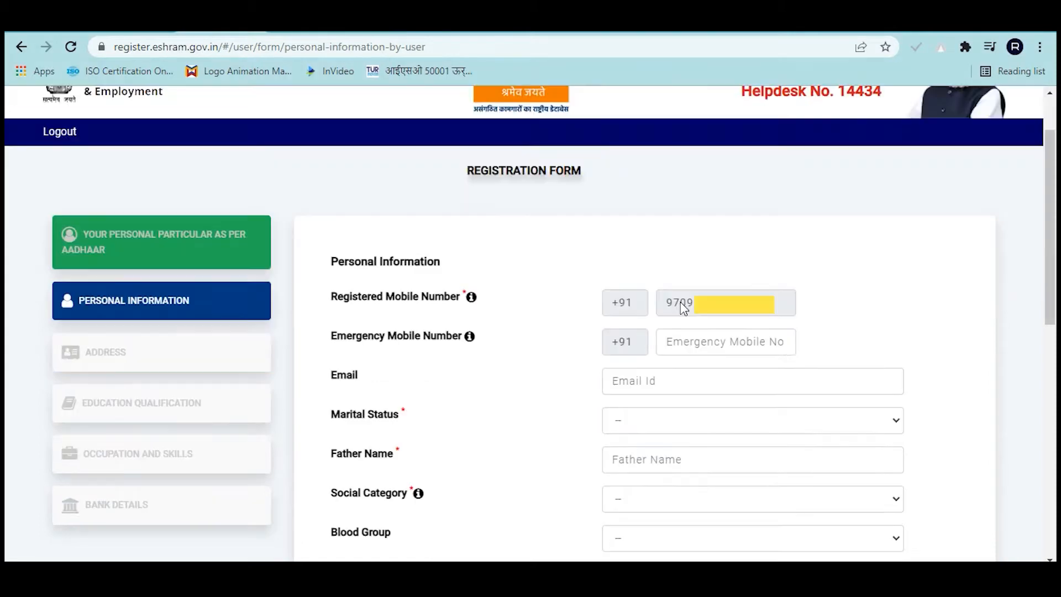
pyautogui.click(690, 349)
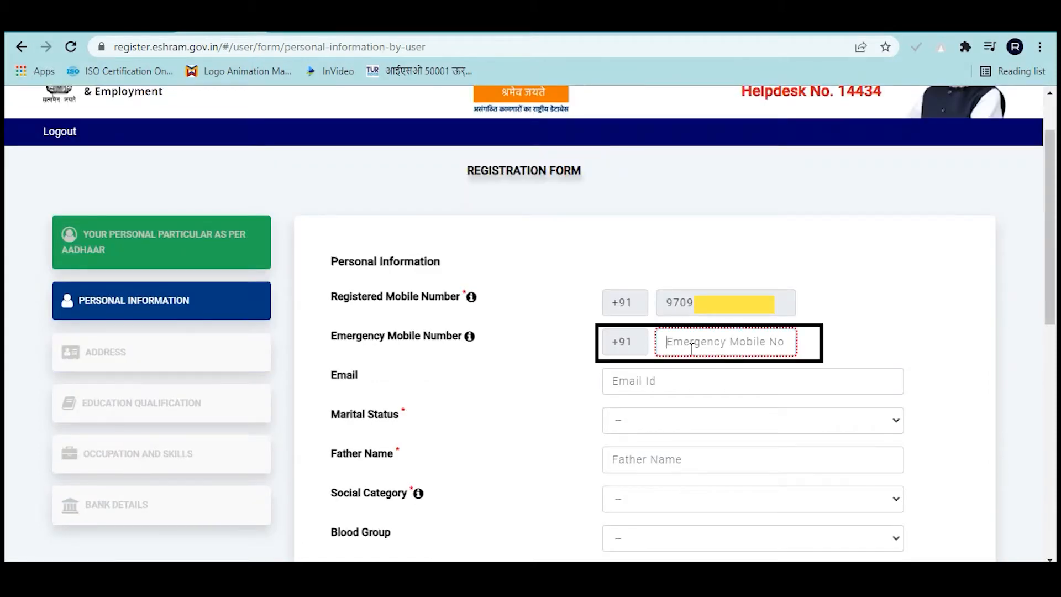
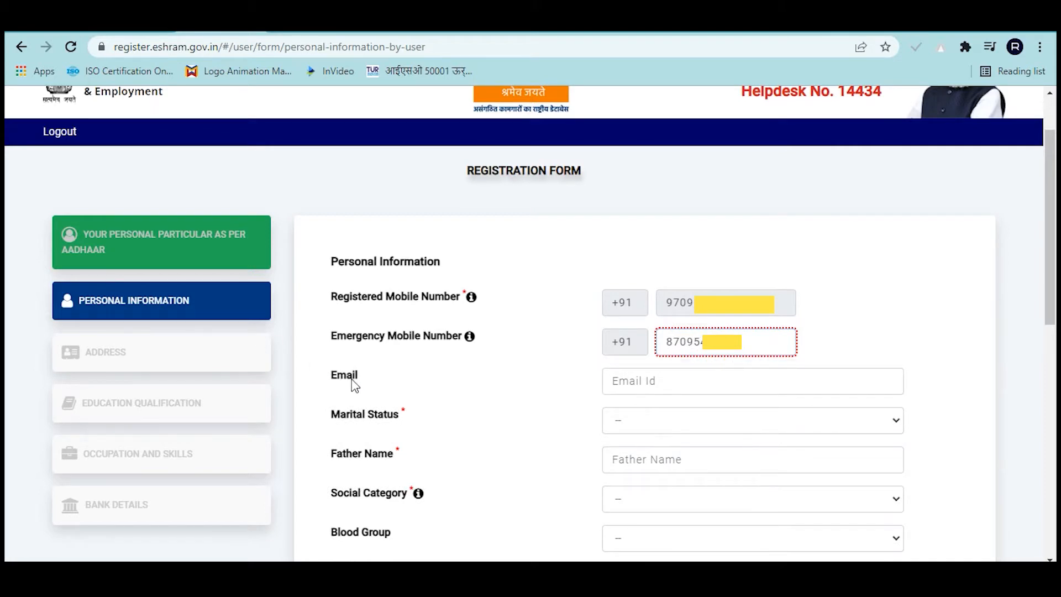
pyautogui.click(644, 390)
pyautogui.write('@gmail.com')
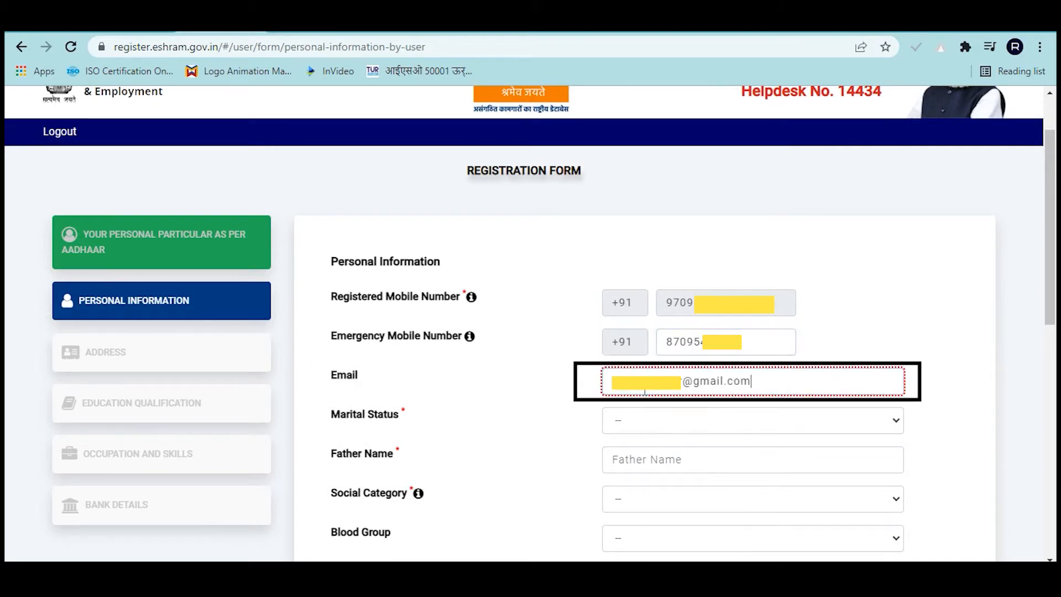
pyautogui.scroll(-1, 672, 361)
pyautogui.click(672, 346)
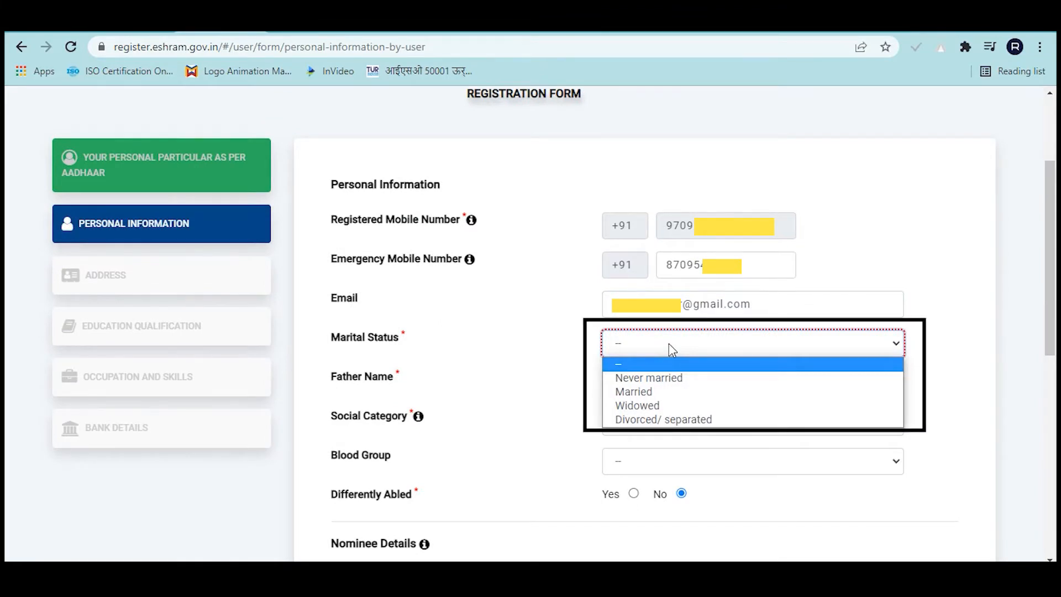
pyautogui.click(677, 378)
# - Enter the father's name, set social category to General and blood group to B+
pyautogui.scroll(-1, 683, 386)
pyautogui.scroll(-1, 683, 386)
pyautogui.click(670, 306)
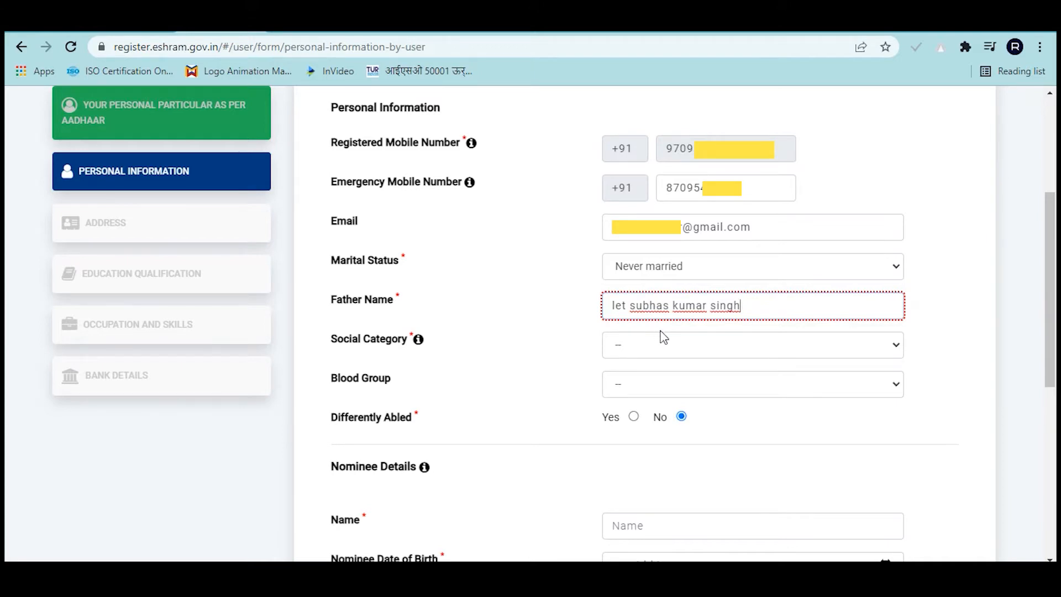
pyautogui.click(648, 348)
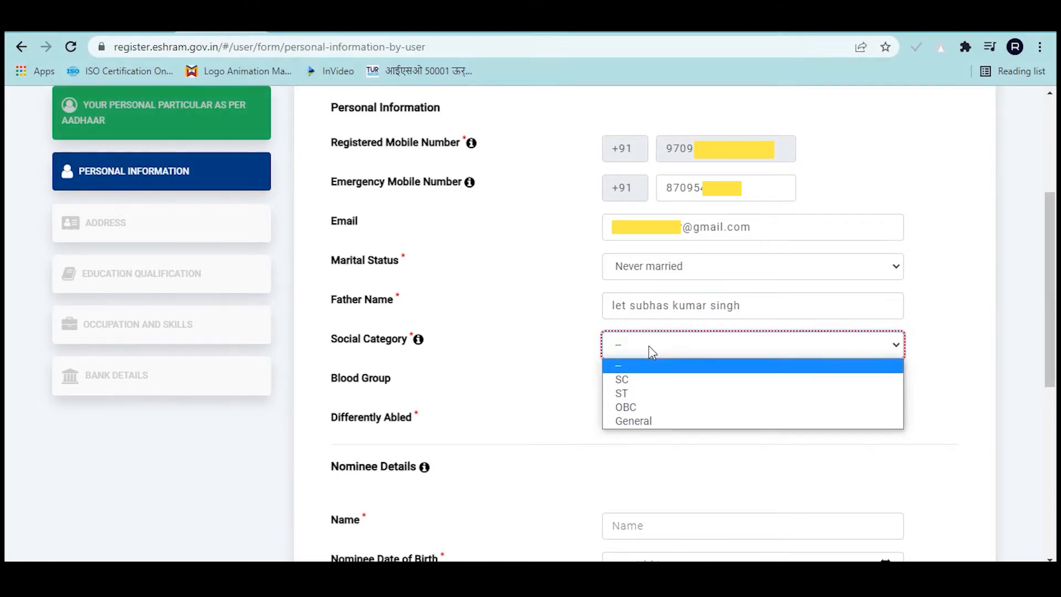
pyautogui.click(634, 421)
pyautogui.scroll(-1, 670, 374)
pyautogui.click(677, 312)
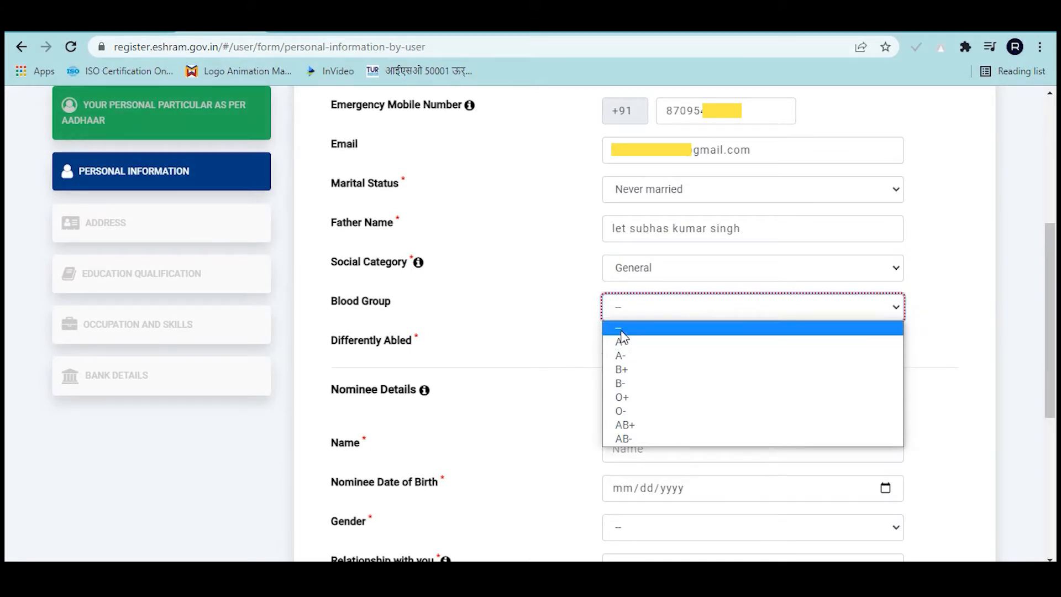
pyautogui.click(655, 371)
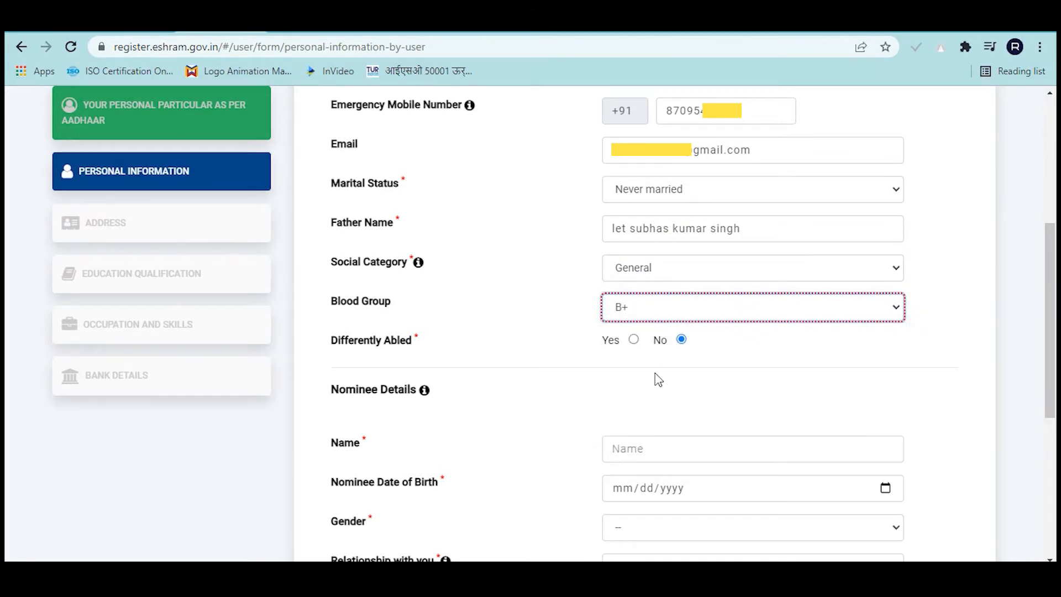
# - Answer Differently Abled as No
pyautogui.scroll(-1, 657, 380)
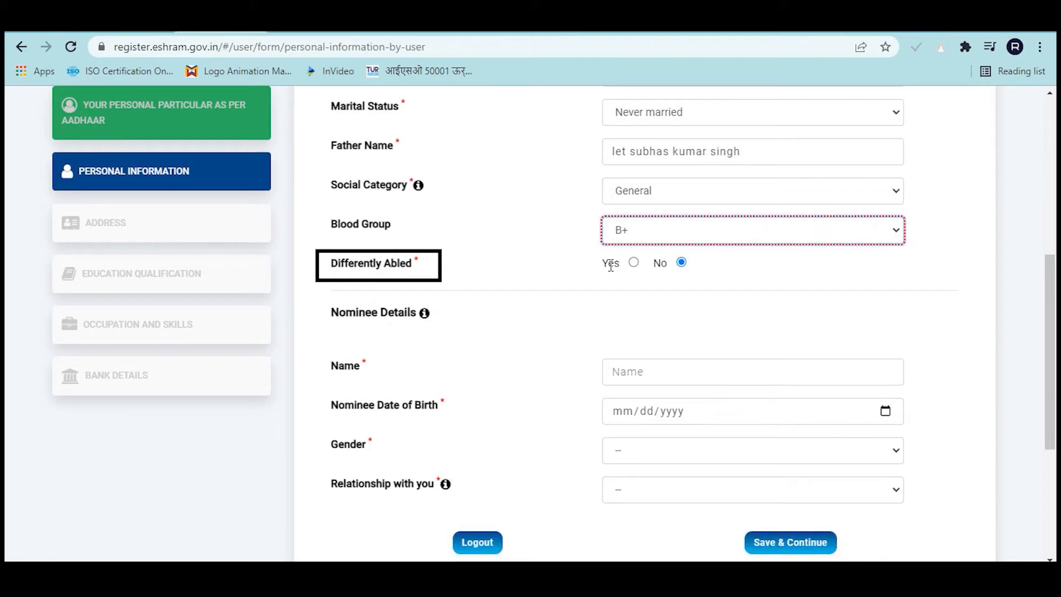
pyautogui.scroll(1, 635, 296)
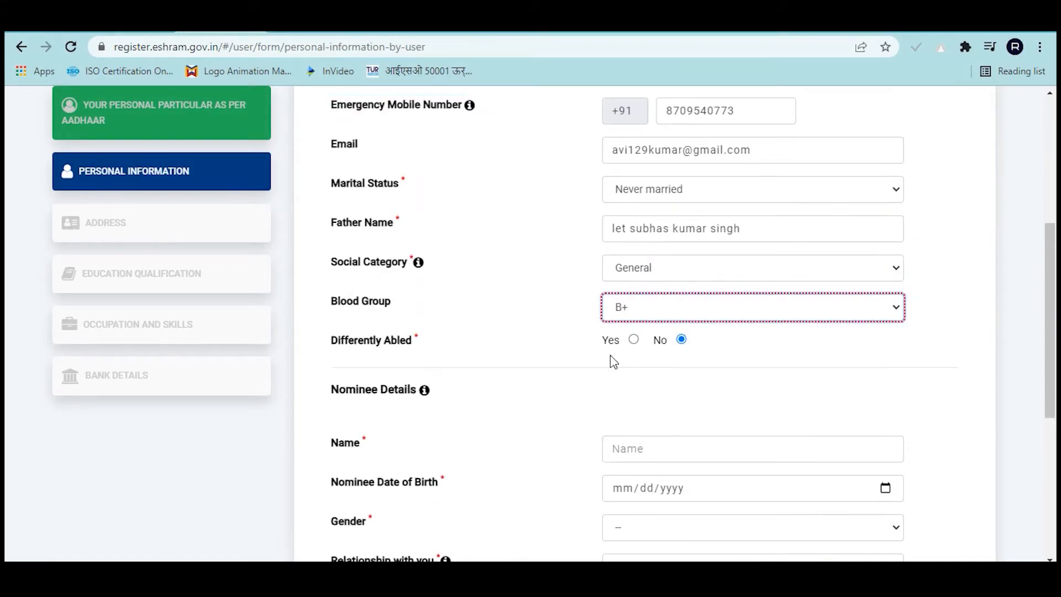
pyautogui.click(633, 340)
pyautogui.click(659, 387)
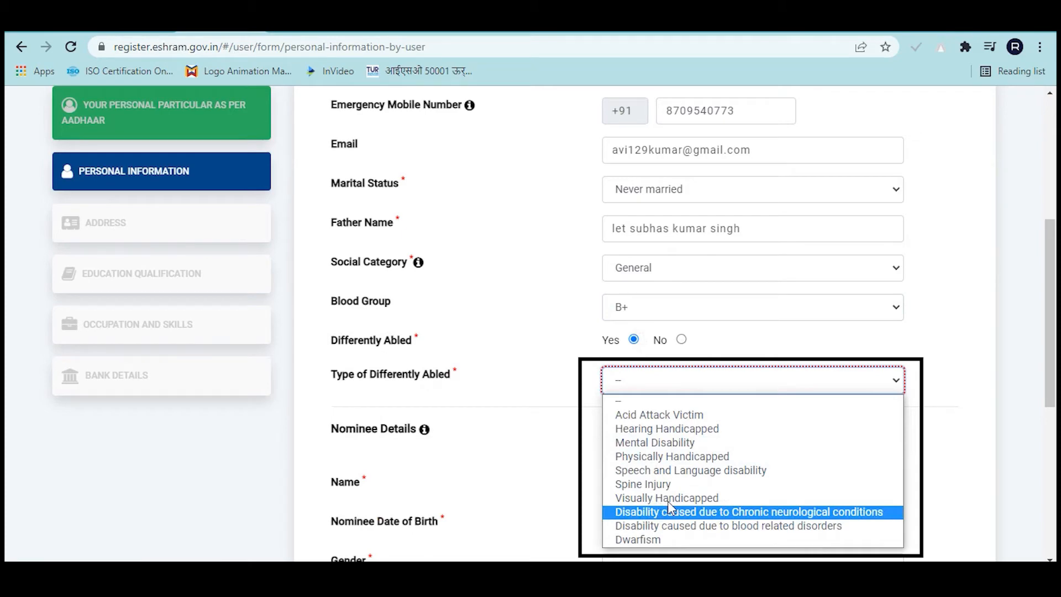
pyautogui.click(682, 340)
pyautogui.click(682, 339)
pyautogui.scroll(-1, 675, 370)
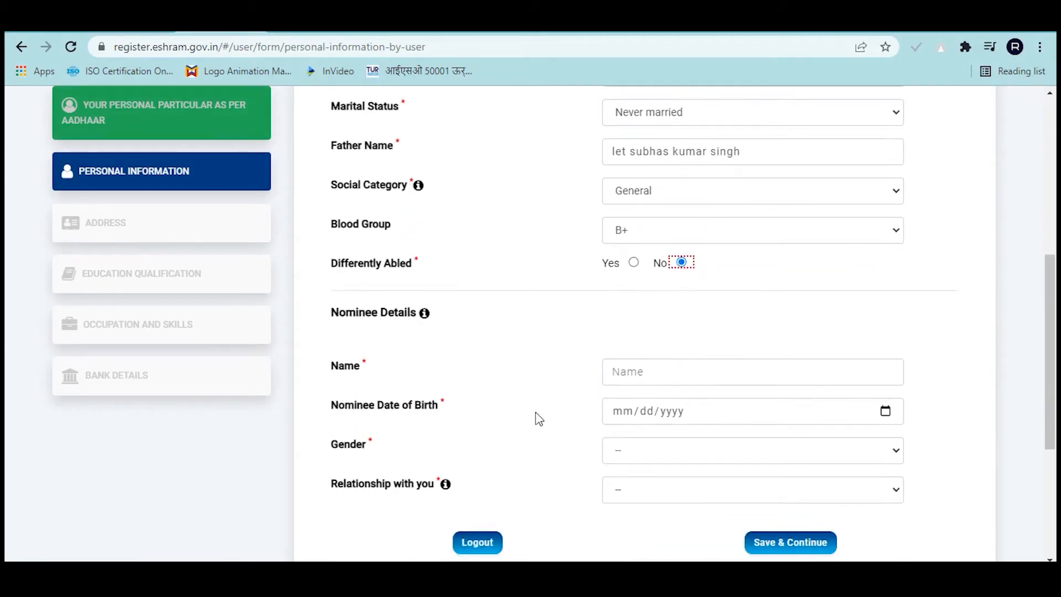
# - Enter the nominee's name
pyautogui.click(669, 374)
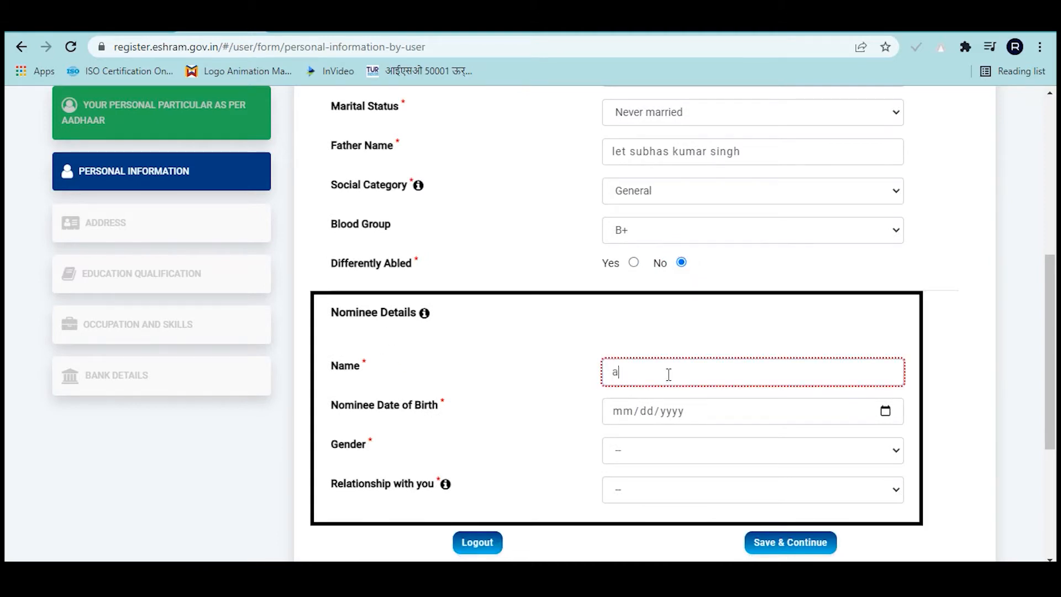
pyautogui.press('Tab')
pyautogui.scroll(-1, 736, 396)
# - Set nominee gender to Female and relationship to Mother, then save and continue
pyautogui.click(735, 376)
pyautogui.click(635, 407)
pyautogui.click(666, 421)
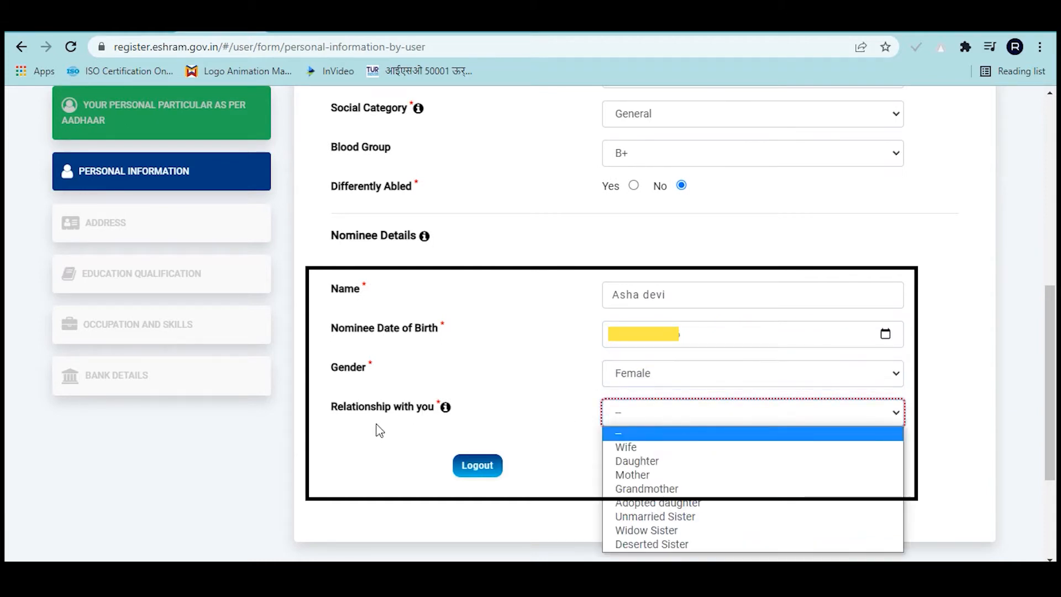
pyautogui.click(663, 447)
pyautogui.click(688, 415)
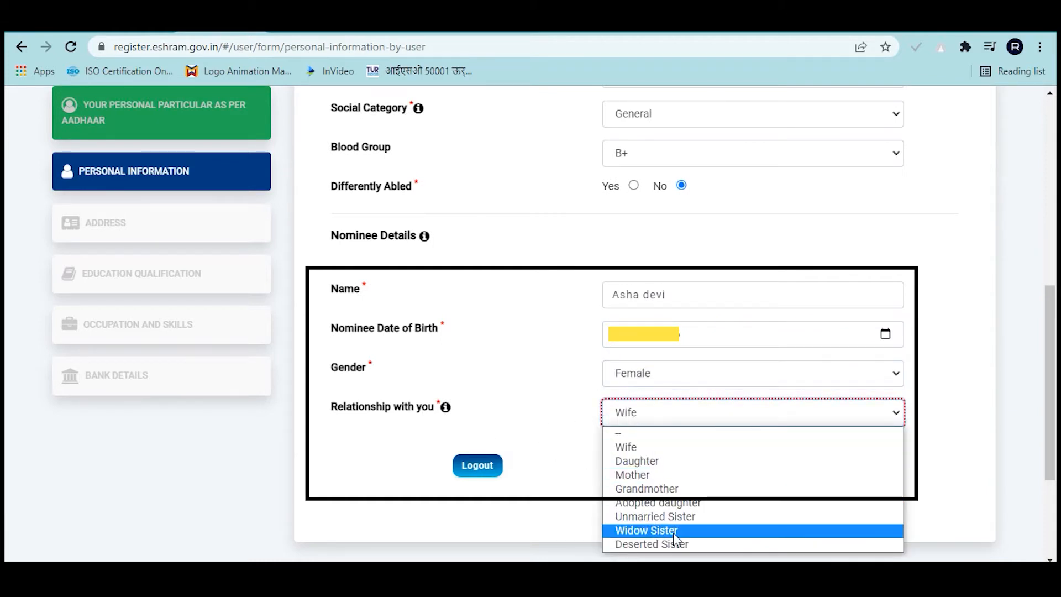
pyautogui.click(657, 474)
pyautogui.scroll(-3, 840, 488)
pyautogui.click(774, 288)
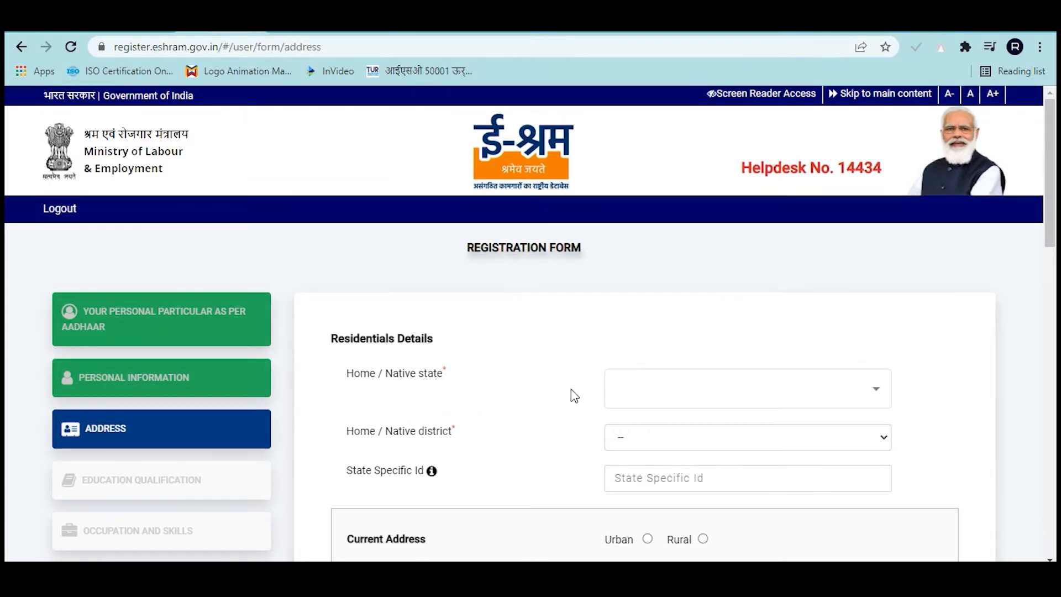
# - Set the home state to JHARKHAND and home district to EAST SINGHBUM
pyautogui.click(703, 387)
pyautogui.scroll(-8, 701, 316)
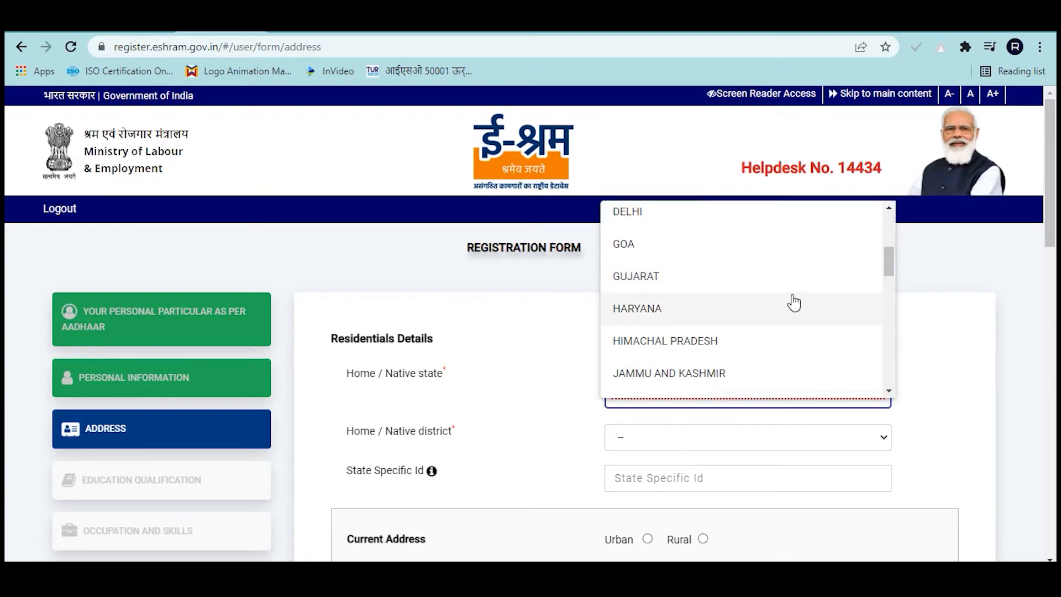
pyautogui.click(701, 252)
pyautogui.scroll(-3, 672, 300)
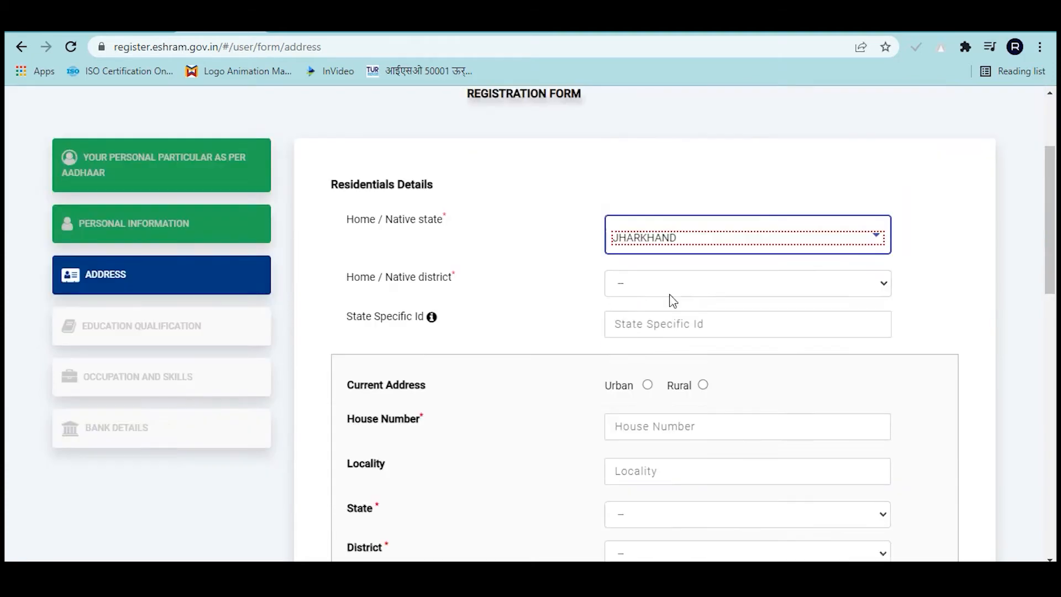
pyautogui.click(665, 293)
pyautogui.click(700, 394)
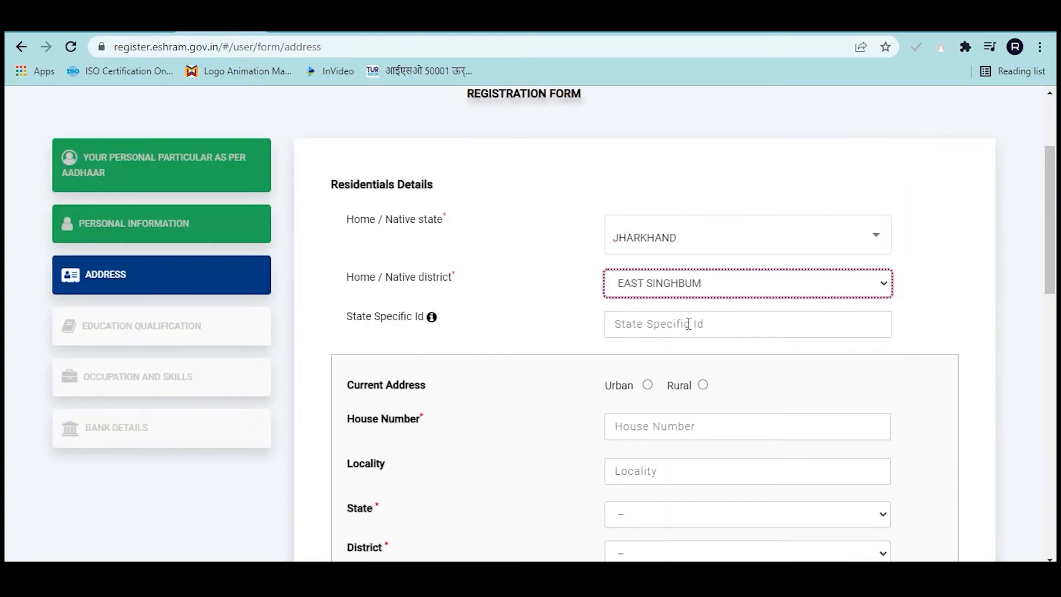
pyautogui.click(688, 324)
pyautogui.scroll(-1, 646, 315)
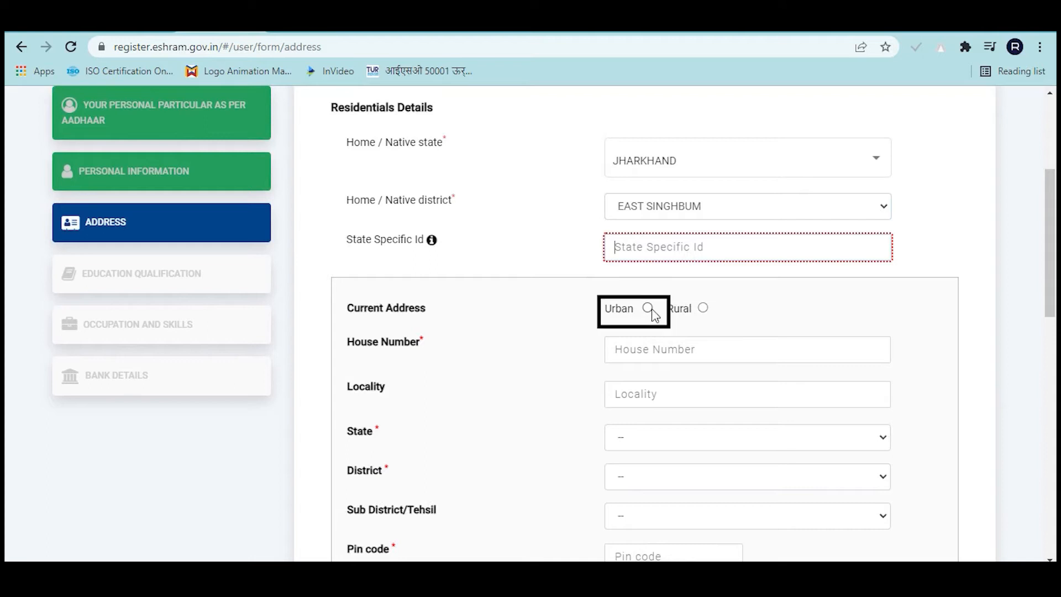
# - Mark the current address as Urban and enter its house number and locality
pyautogui.click(648, 308)
pyautogui.scroll(-1, 658, 316)
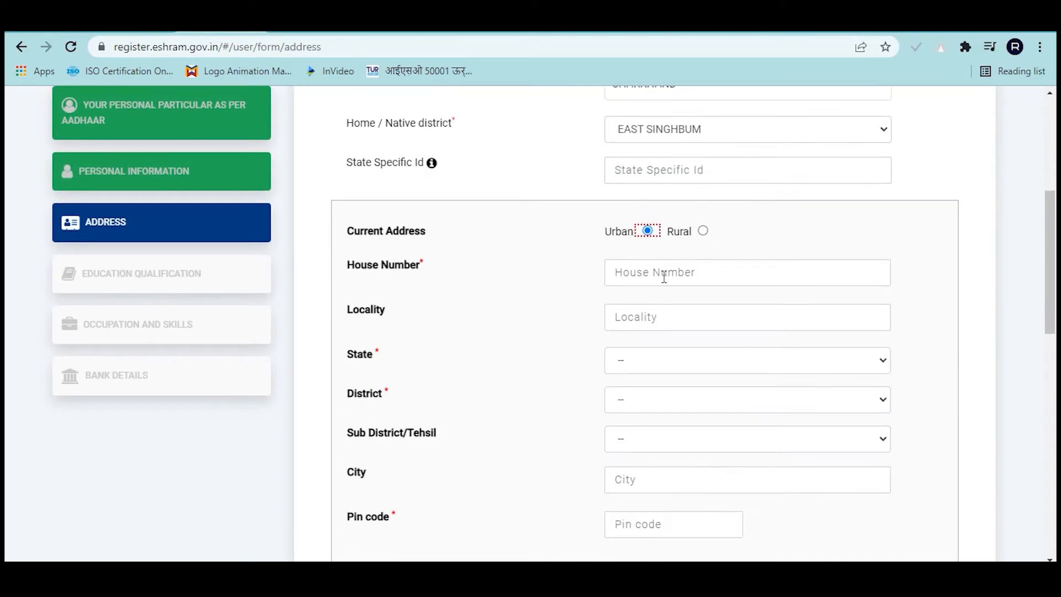
pyautogui.click(664, 276)
pyautogui.write('n')
pyautogui.press('BackSpace')
pyautogui.write('S')
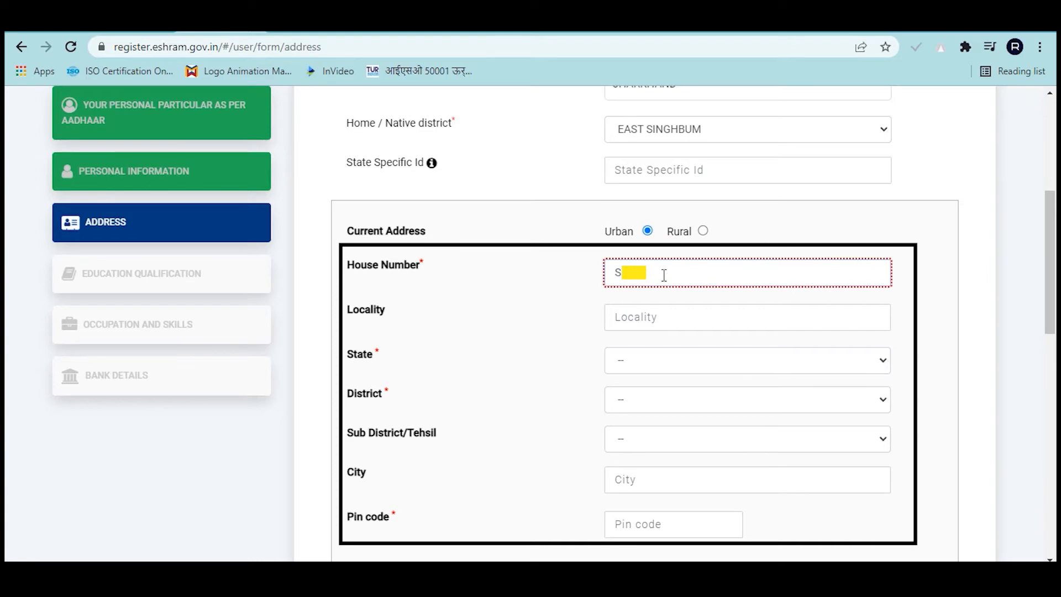
pyautogui.click(684, 324)
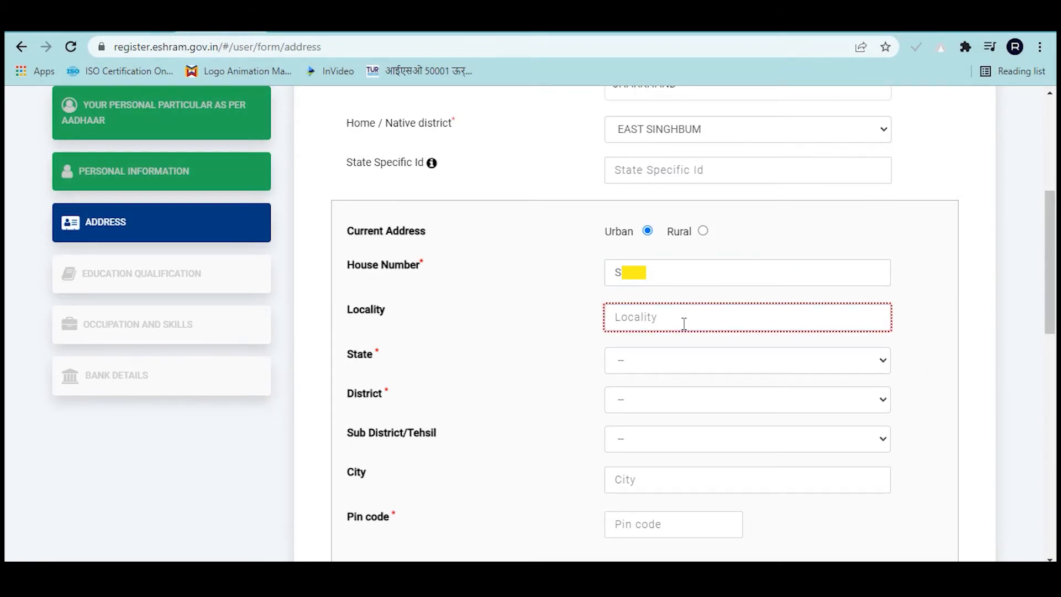
pyautogui.write('g')
pyautogui.press('BackSpace')
pyautogui.write('E')
pyautogui.press('BackSpace')
pyautogui.write('Tin ur')
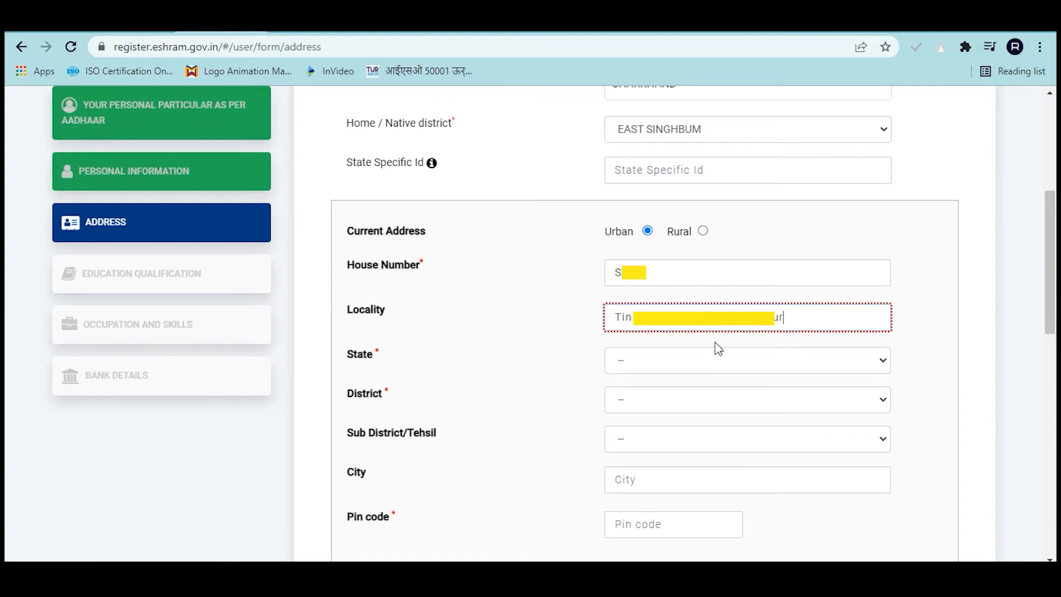
pyautogui.press('BackSpace')
pyautogui.write('ur')
# - Choose the current address state and sub-district
pyautogui.click(756, 362)
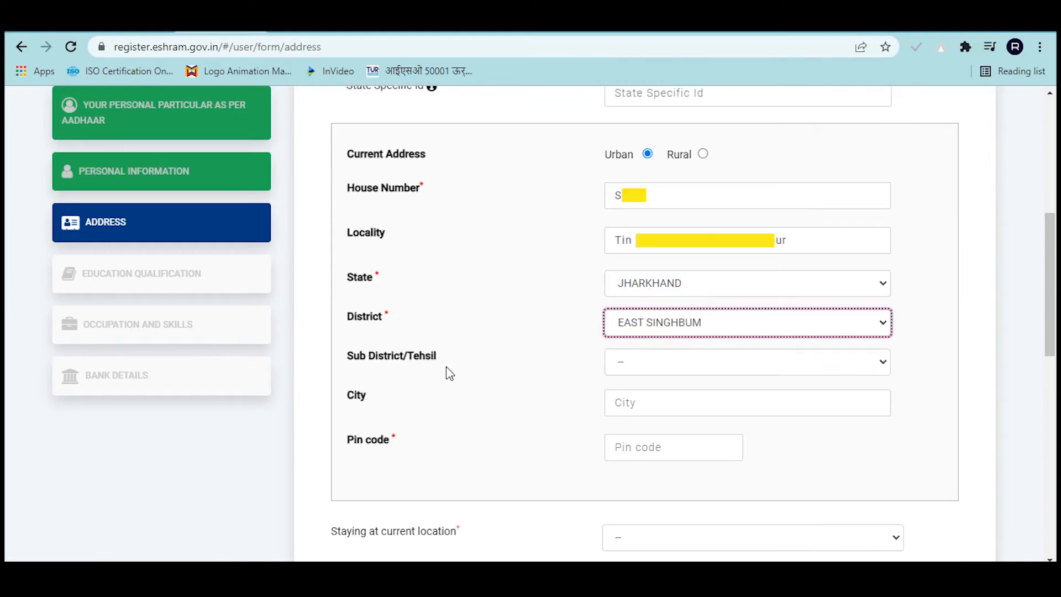
pyautogui.click(681, 371)
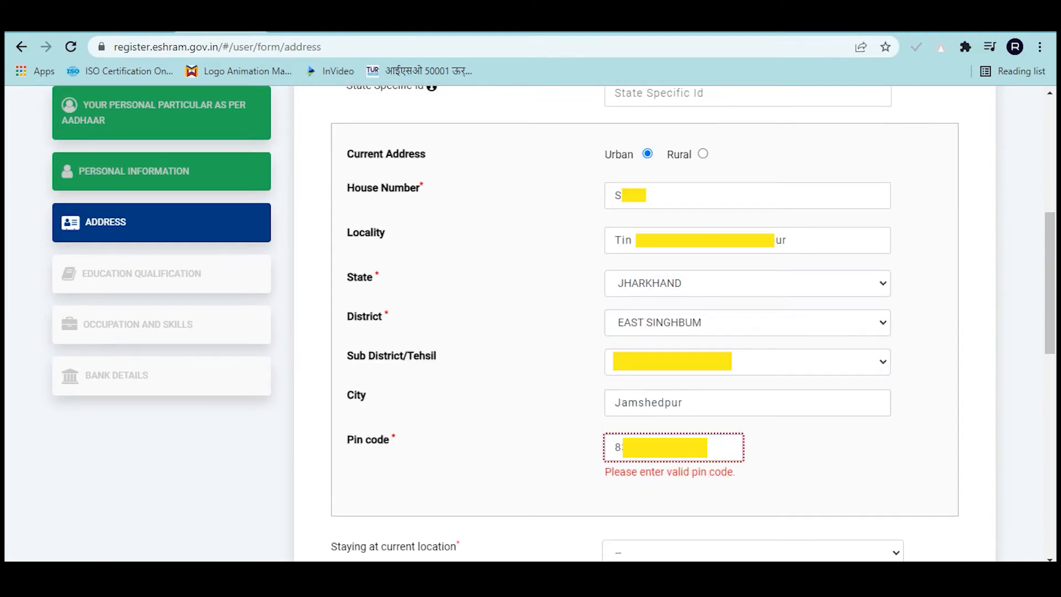
pyautogui.scroll(-2, 668, 391)
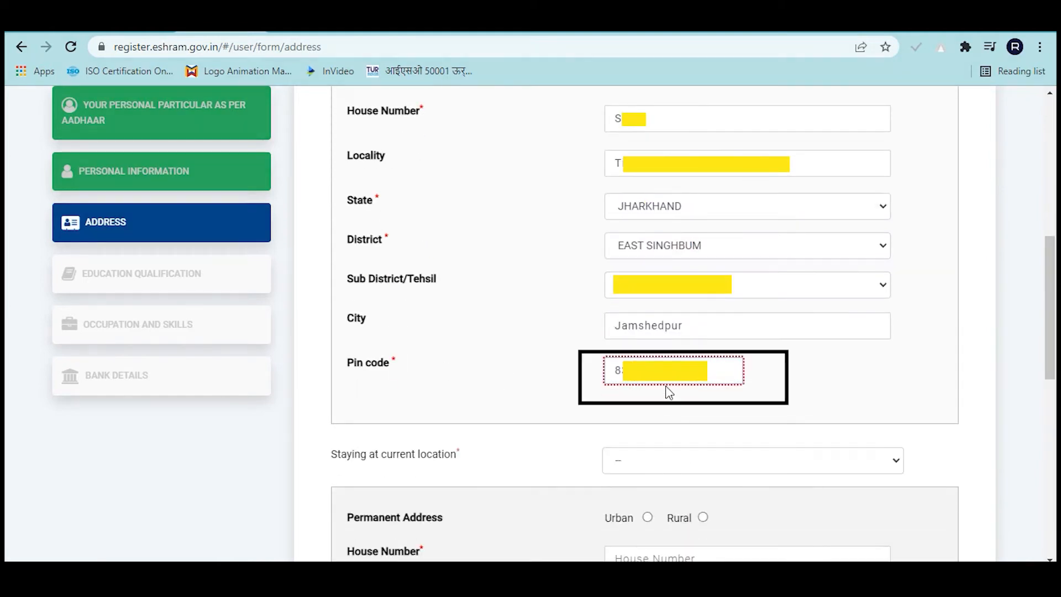
pyautogui.scroll(-4, 653, 381)
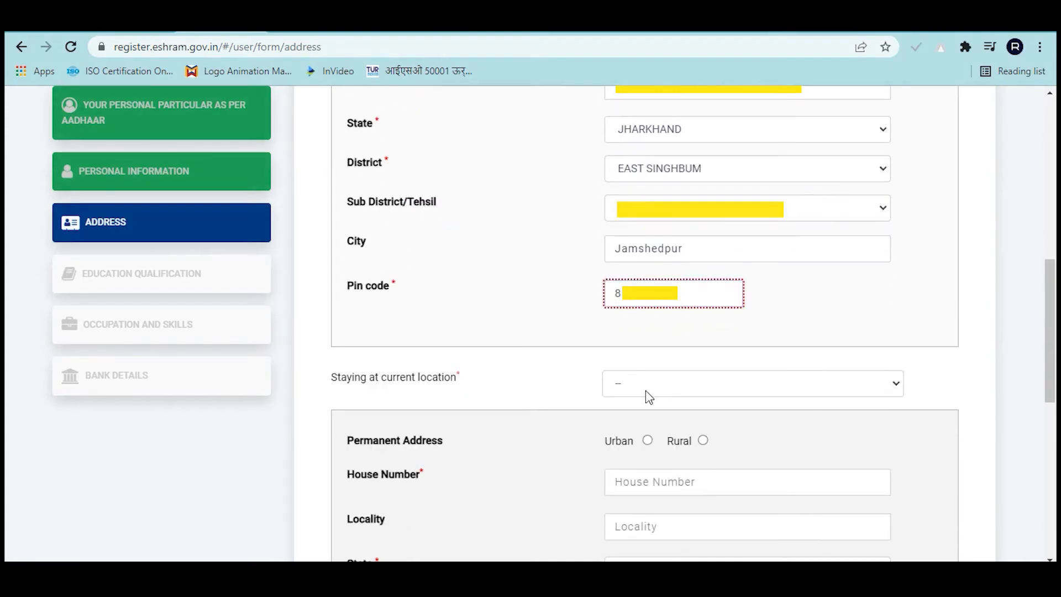
# - Set the stay duration to 10-15 years, enter the permanent house number, and save the address
pyautogui.click(758, 226)
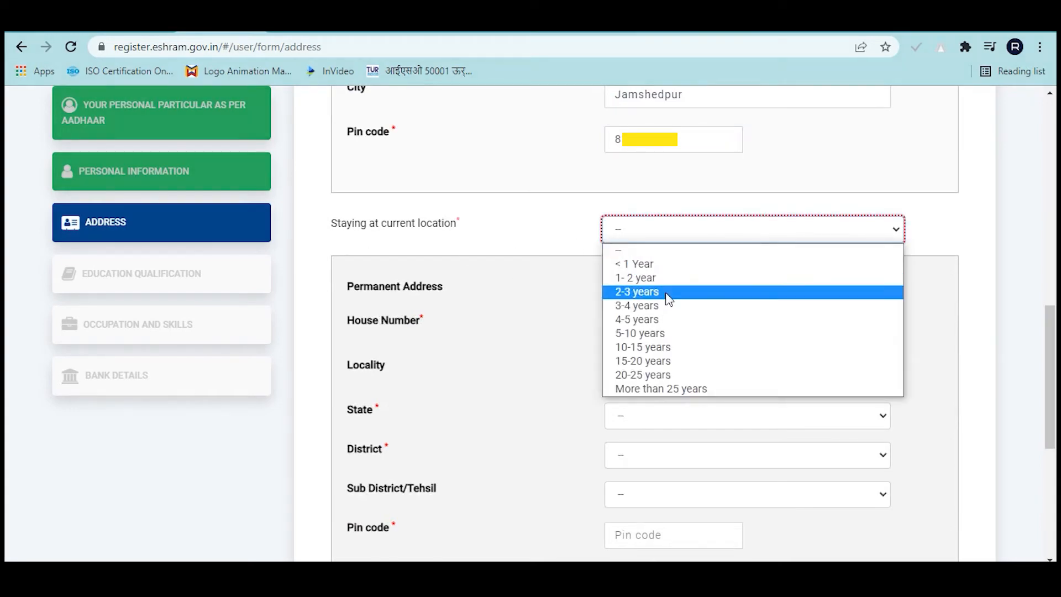
pyautogui.click(715, 347)
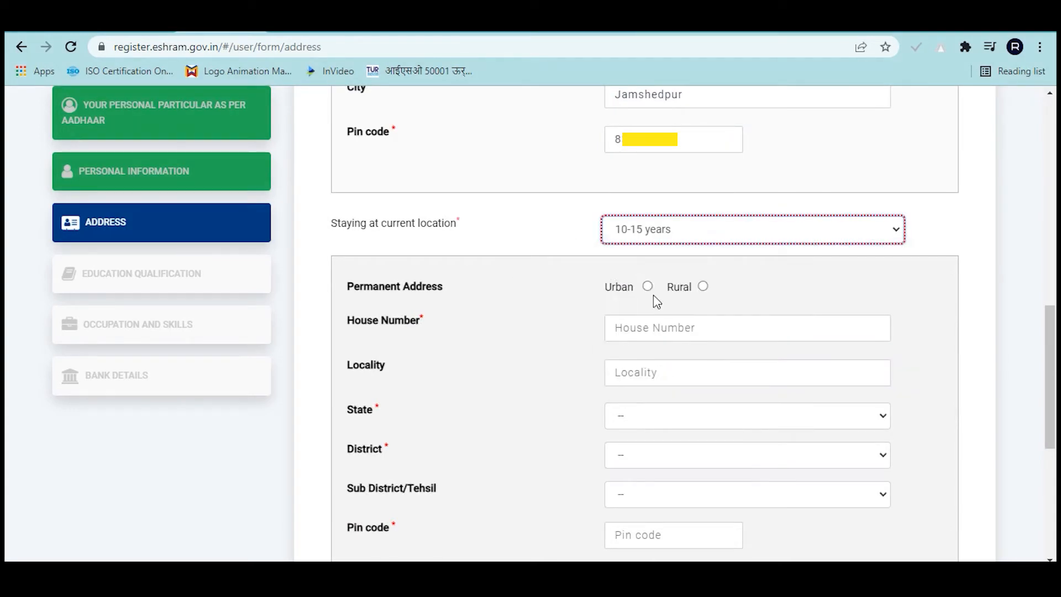
pyautogui.click(722, 326)
pyautogui.write('S/2')
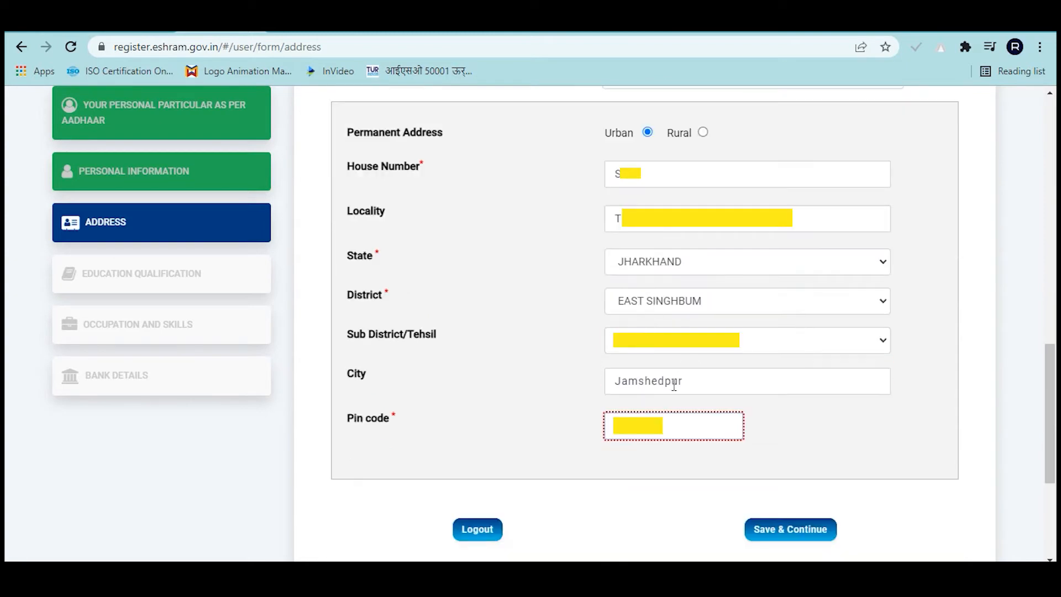
pyautogui.scroll(-1, 686, 371)
pyautogui.click(792, 453)
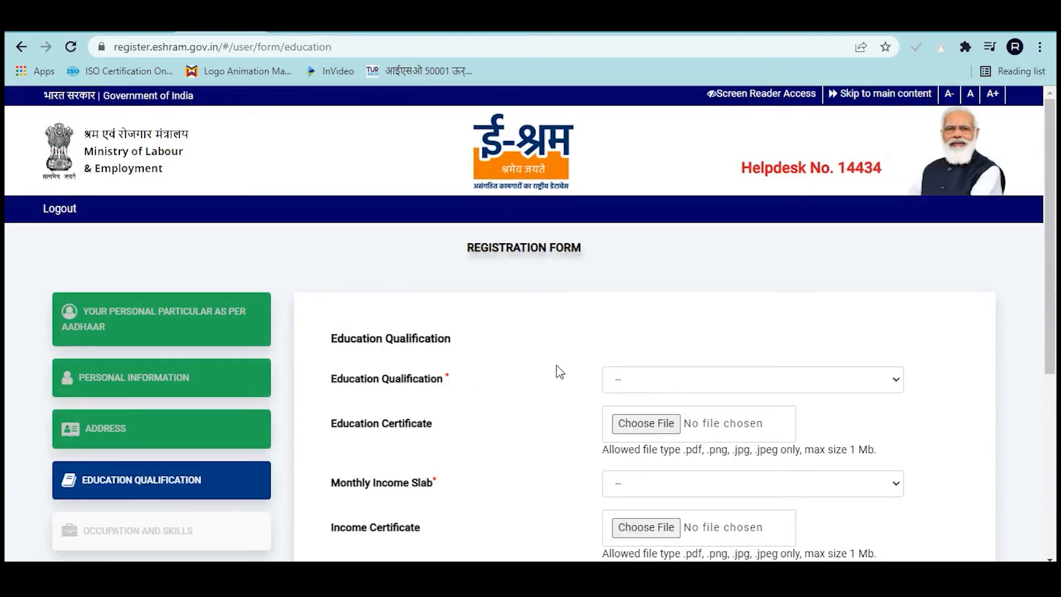
# - Choose Higher Secondary qualification and the 10000 & Below income slab, then save
pyautogui.click(643, 387)
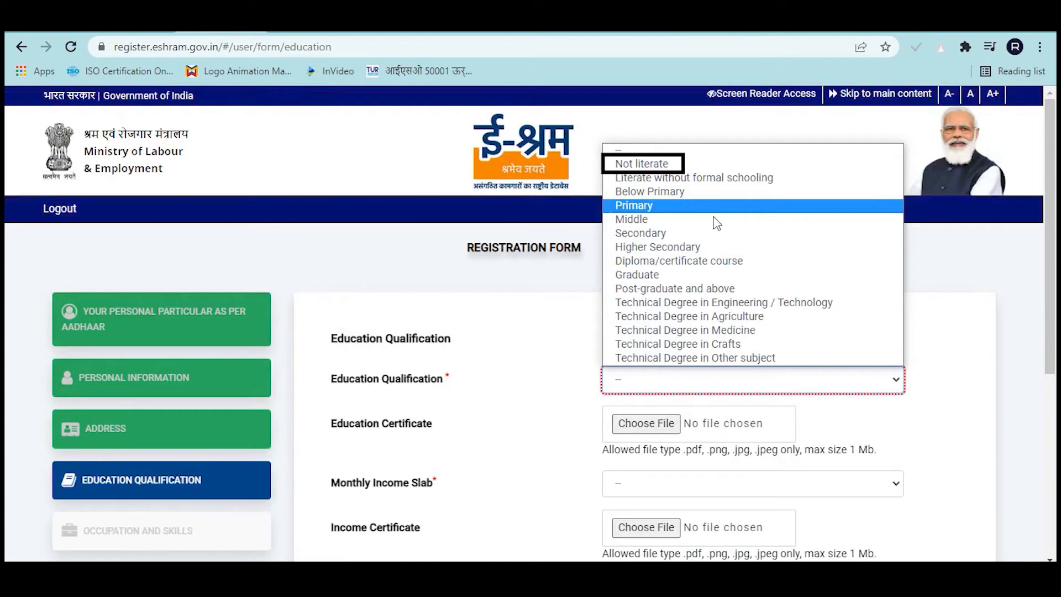
pyautogui.click(707, 247)
pyautogui.scroll(-1, 509, 381)
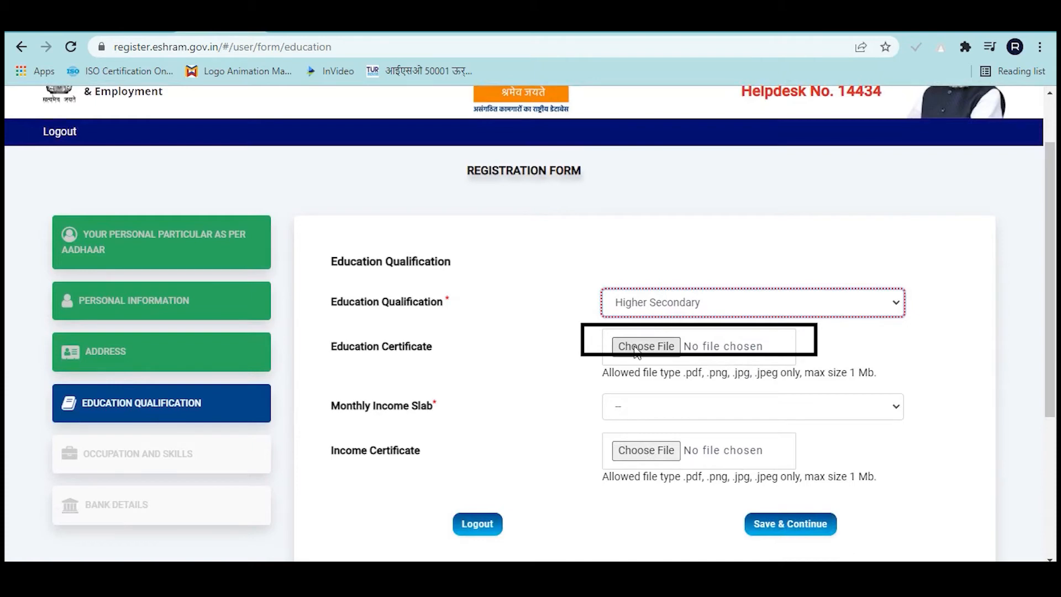
pyautogui.scroll(-2, 741, 396)
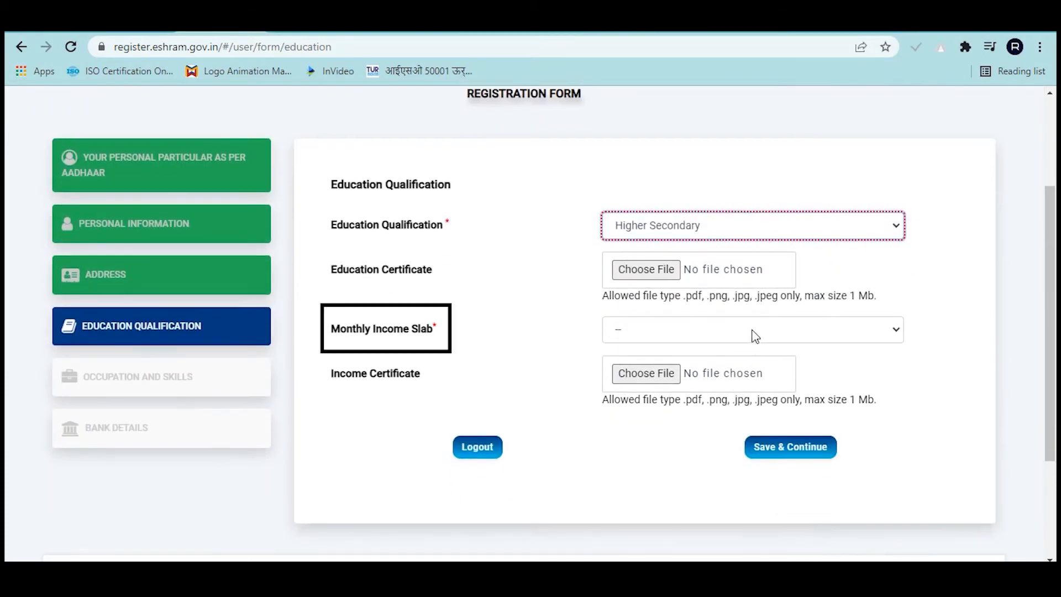
pyautogui.click(752, 330)
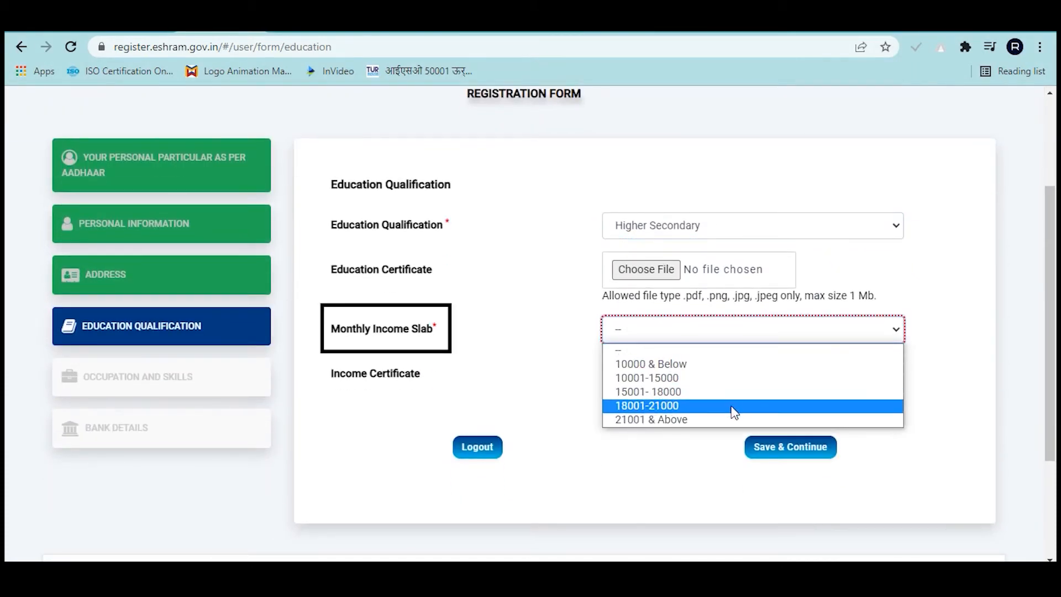
pyautogui.click(708, 365)
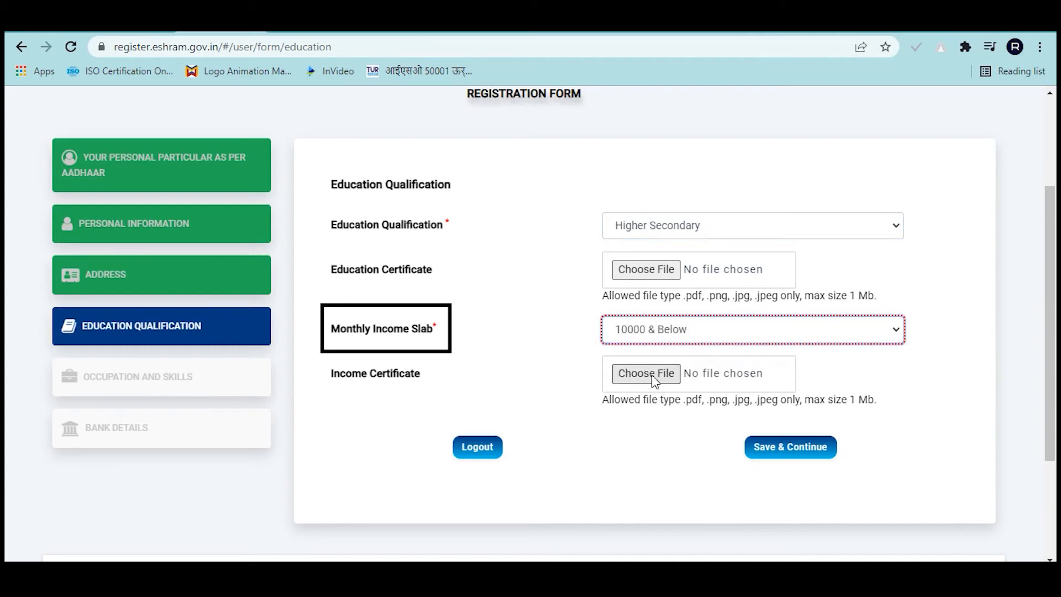
pyautogui.scroll(-2, 741, 401)
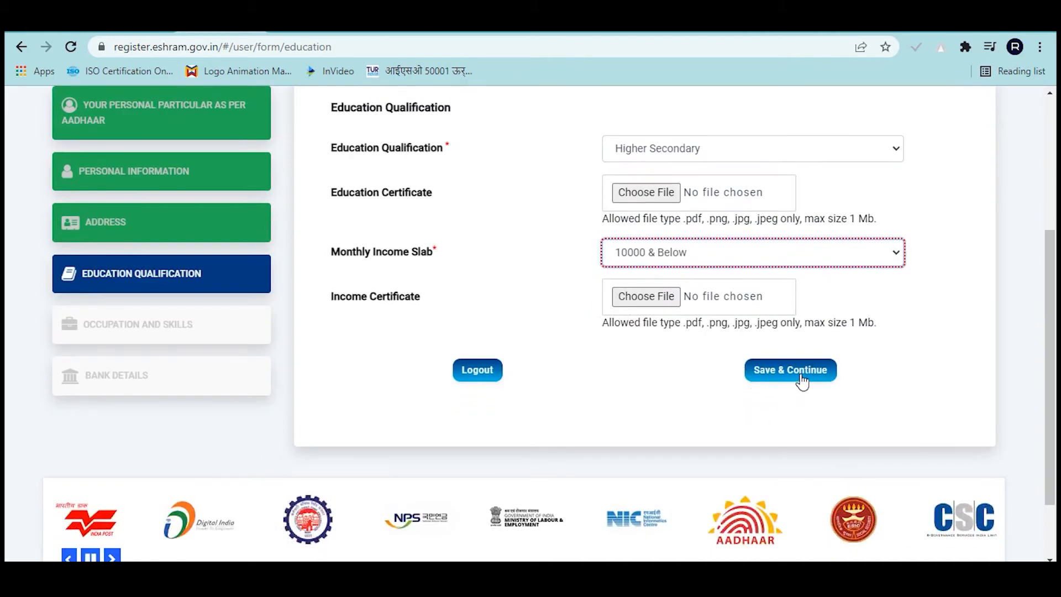
pyautogui.click(782, 371)
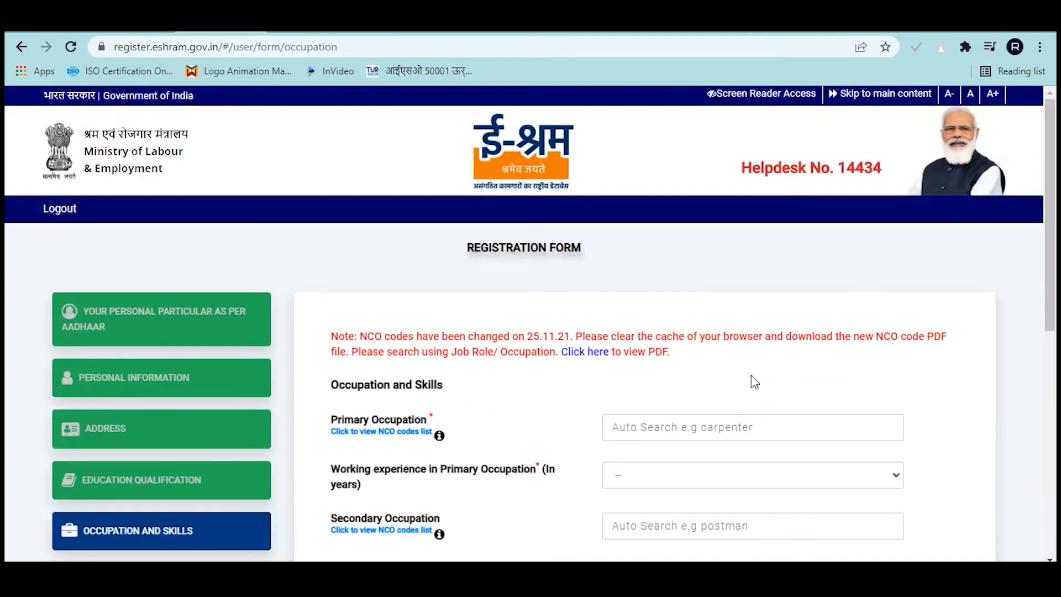
# - Search 'computer' and select Computer Operator as the primary occupation
pyautogui.scroll(-3, 407, 295)
pyautogui.scroll(2, 362, 279)
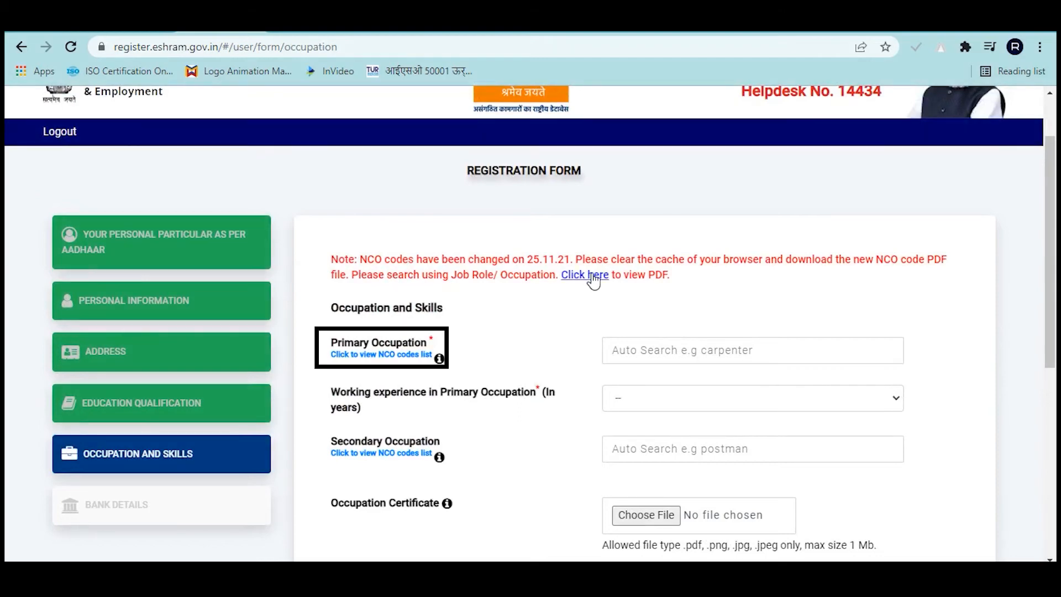
pyautogui.click(636, 350)
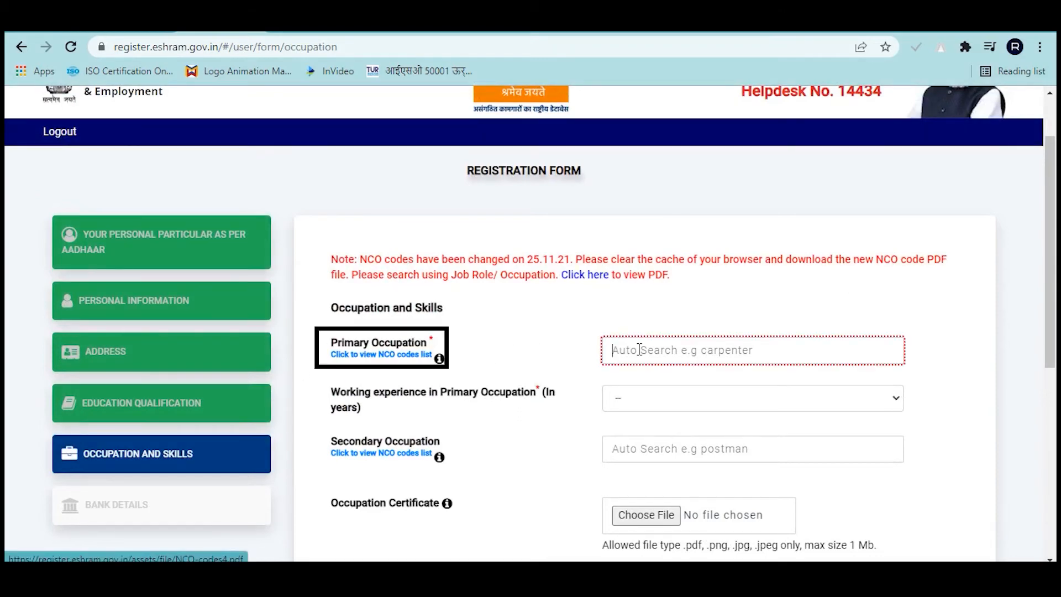
pyautogui.write('compuet')
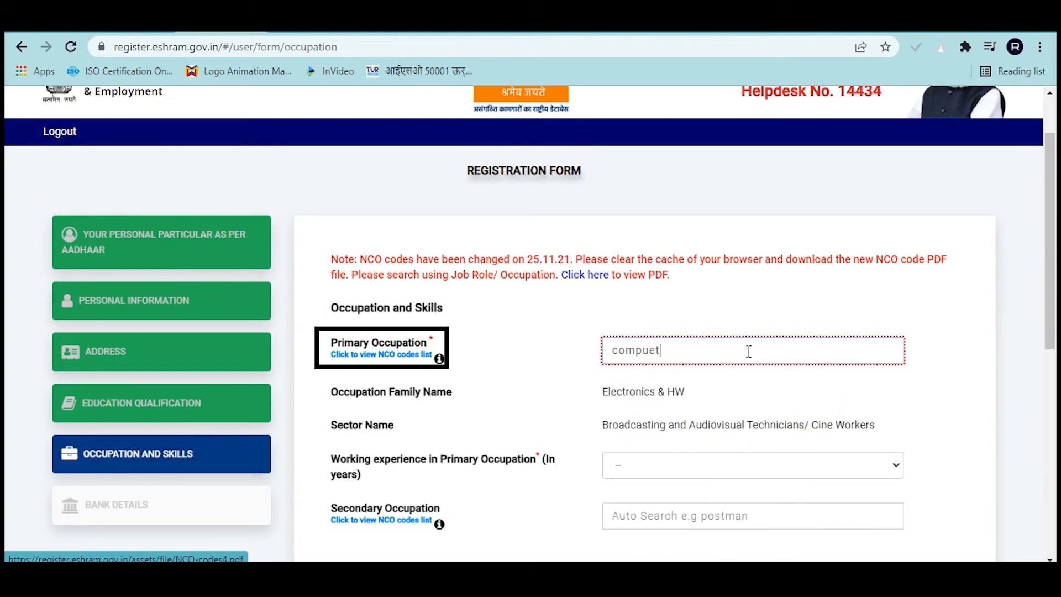
pyautogui.press('BackSpace')
pyautogui.press('BackSpace')
pyautogui.write('ter')
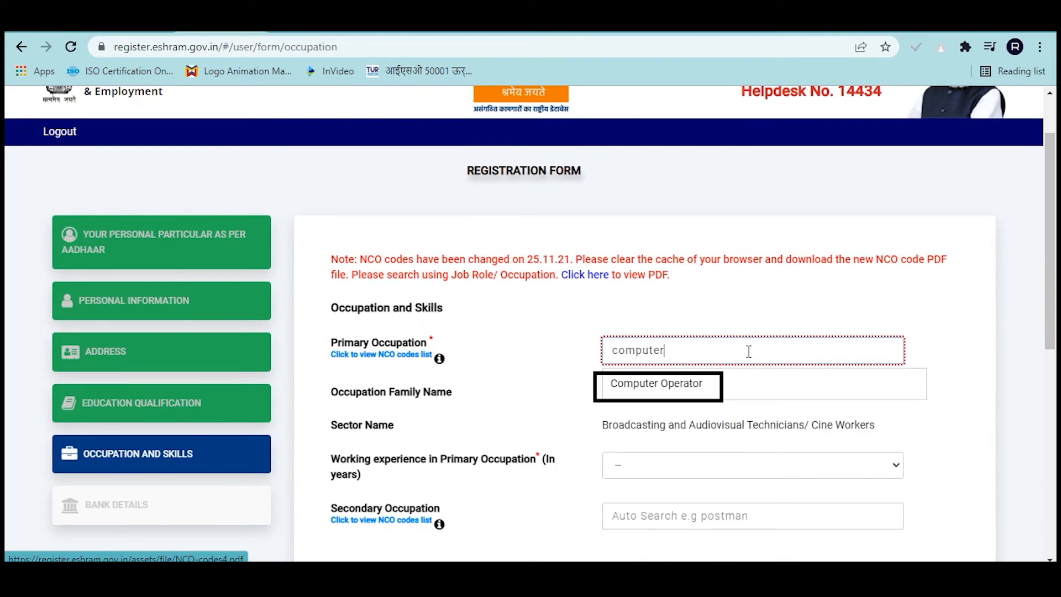
pyautogui.click(724, 388)
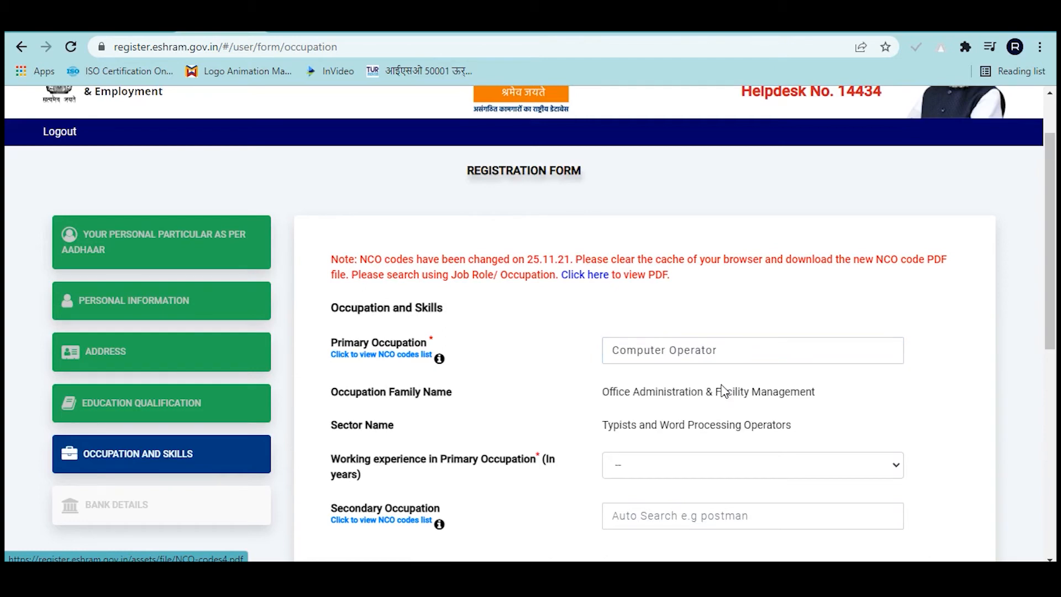
# - Set working experience to 2 years
pyautogui.scroll(-1, 724, 388)
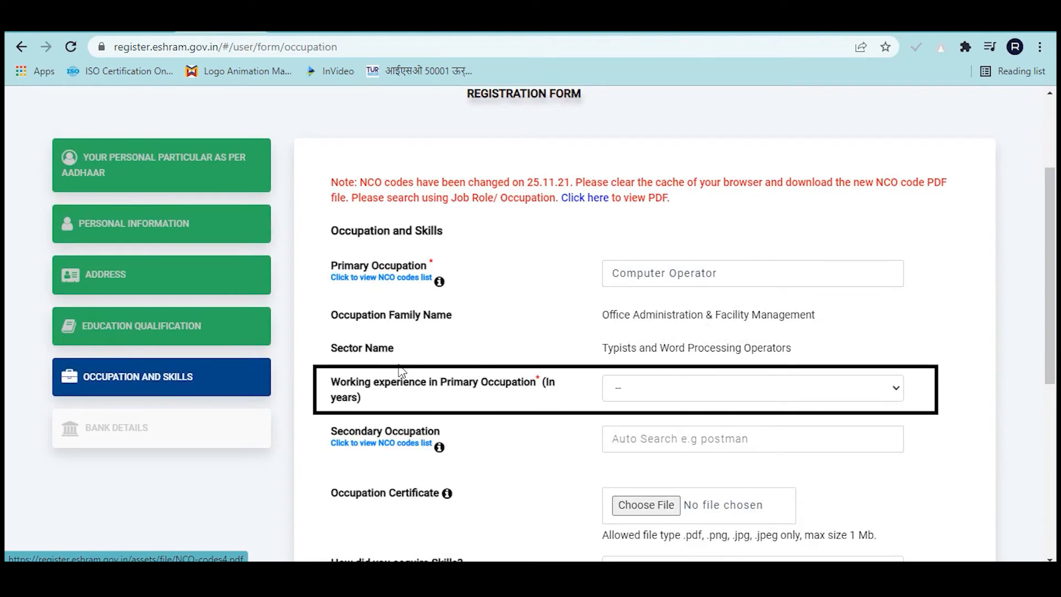
pyautogui.scroll(-1, 402, 365)
pyautogui.click(656, 315)
pyautogui.click(658, 387)
pyautogui.click(666, 362)
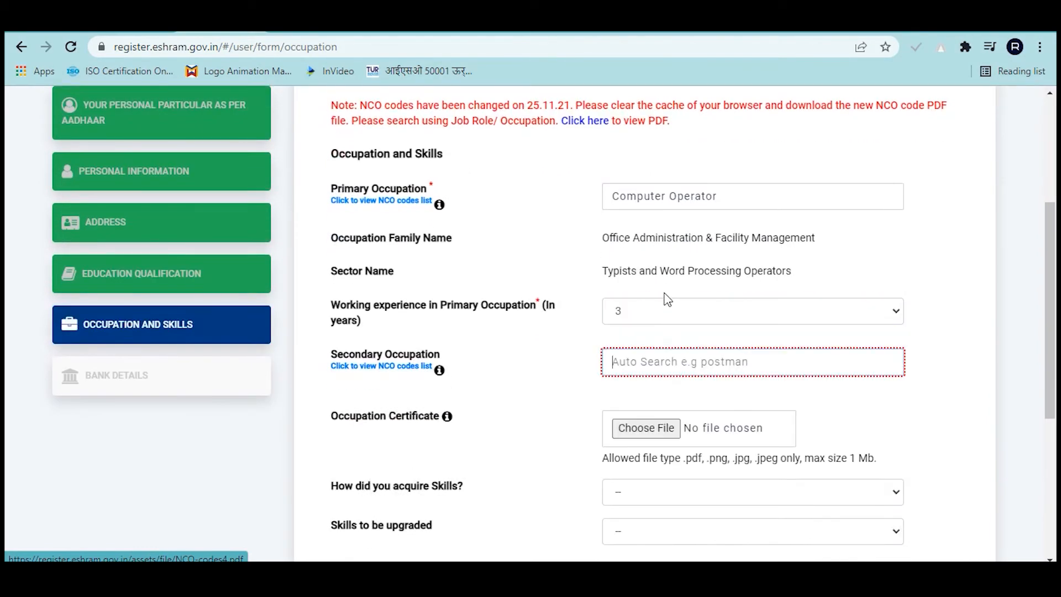
pyautogui.click(633, 313)
pyautogui.click(640, 362)
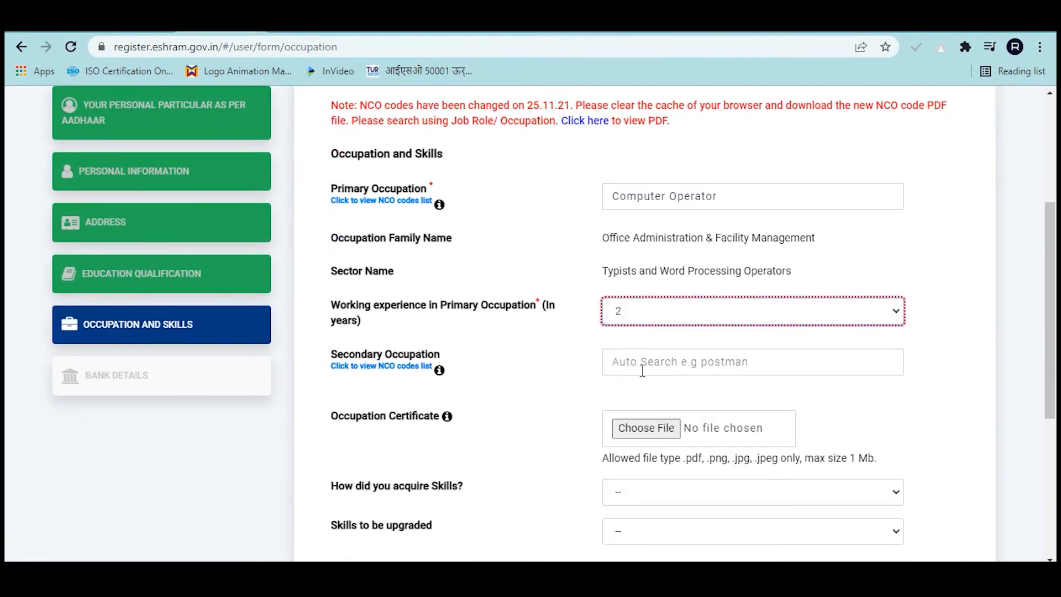
# - Search 'cont' and add Broadcasting and Audiovisual Technicians as the secondary occupation
pyautogui.click(643, 371)
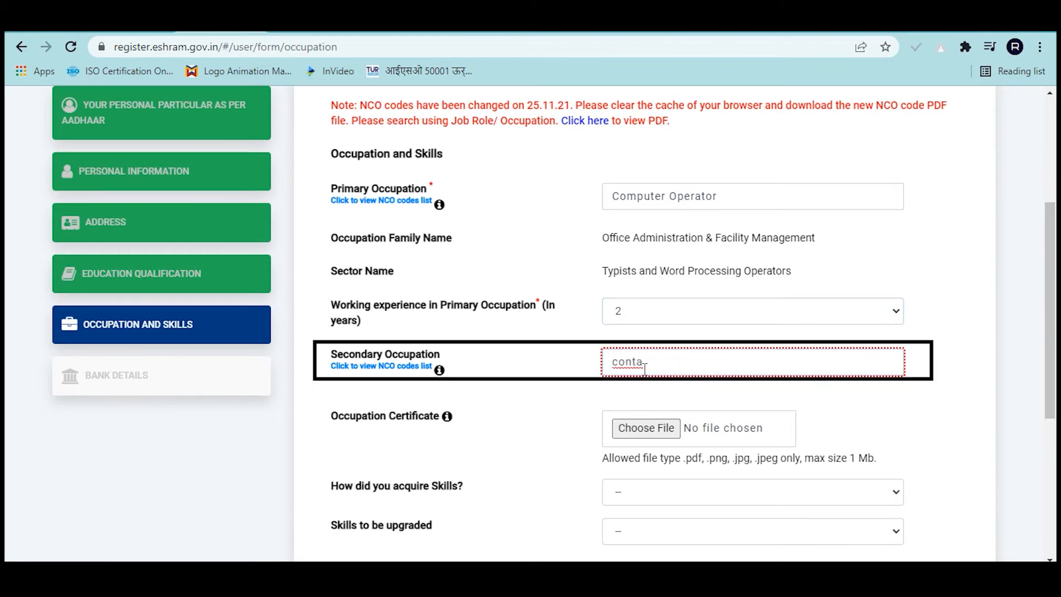
pyautogui.write('cont')
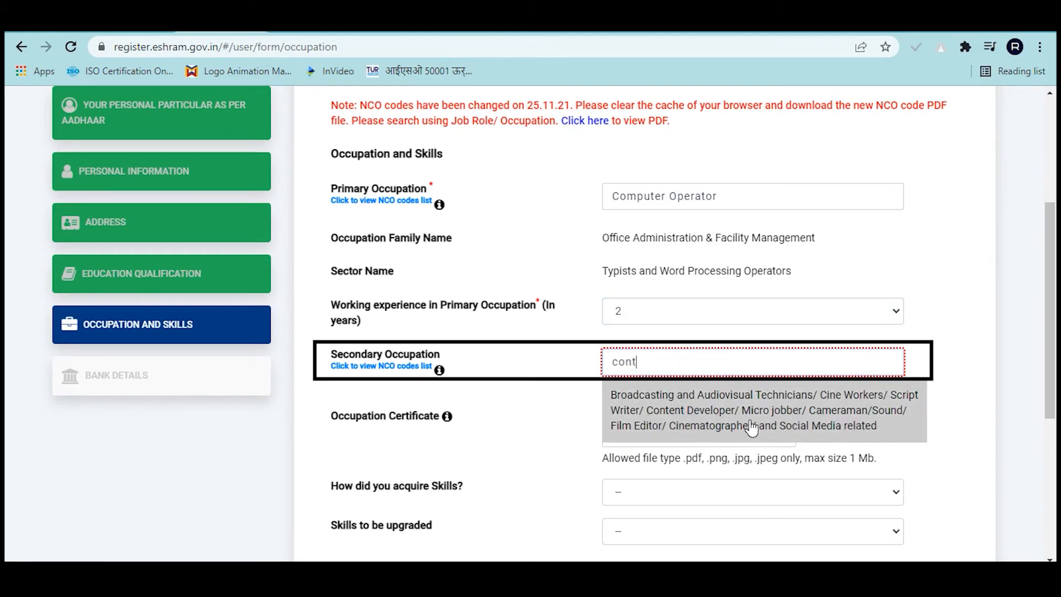
pyautogui.click(752, 429)
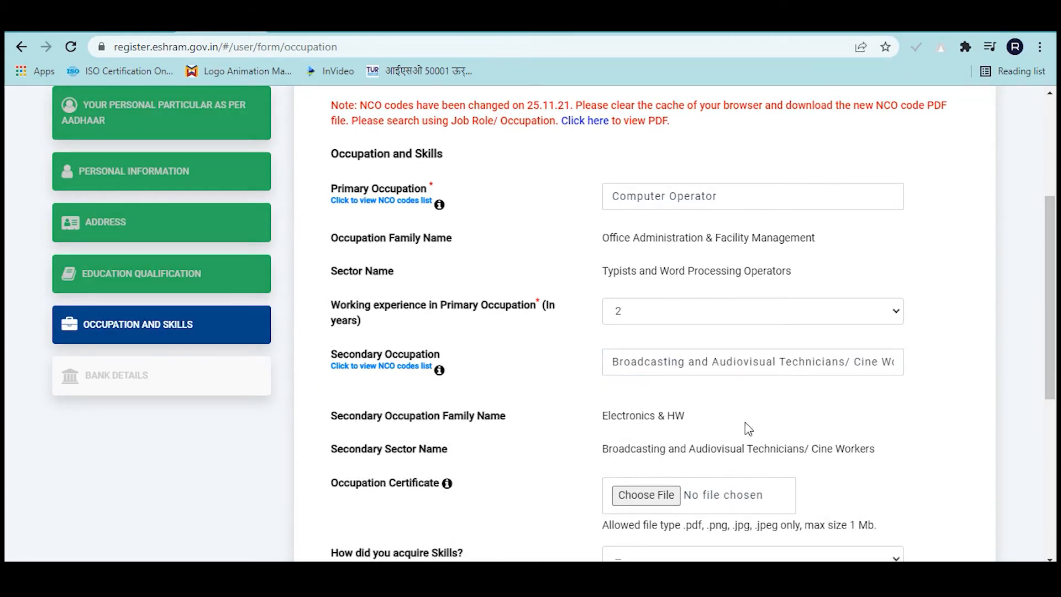
pyautogui.scroll(-1, 525, 436)
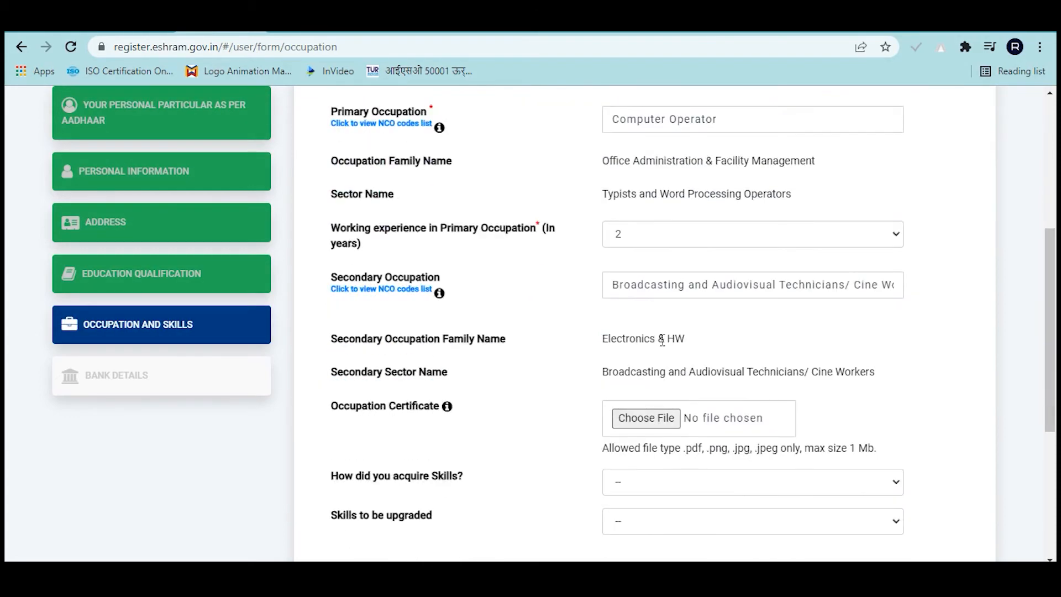
pyautogui.scroll(-2, 583, 429)
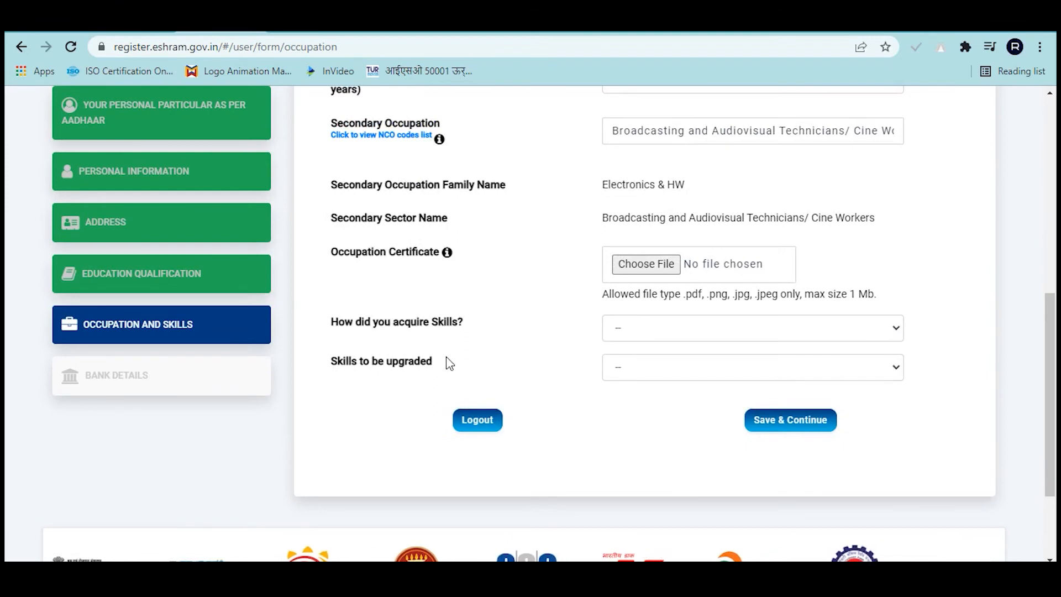
# - Record formal vocational/technical training received and formal technical training wanted, then save
pyautogui.click(653, 331)
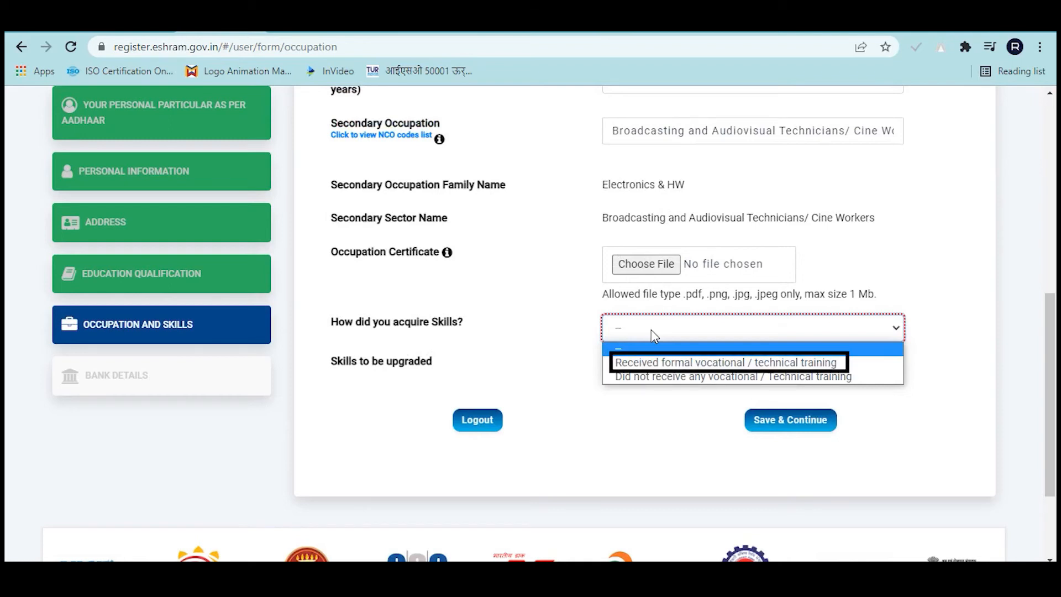
pyautogui.click(741, 362)
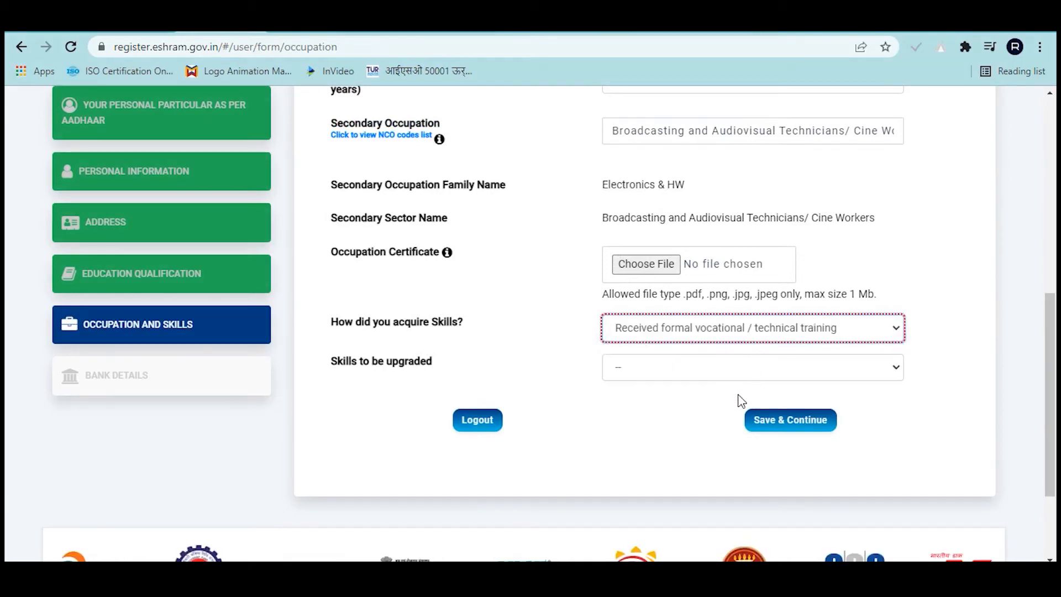
pyautogui.click(689, 368)
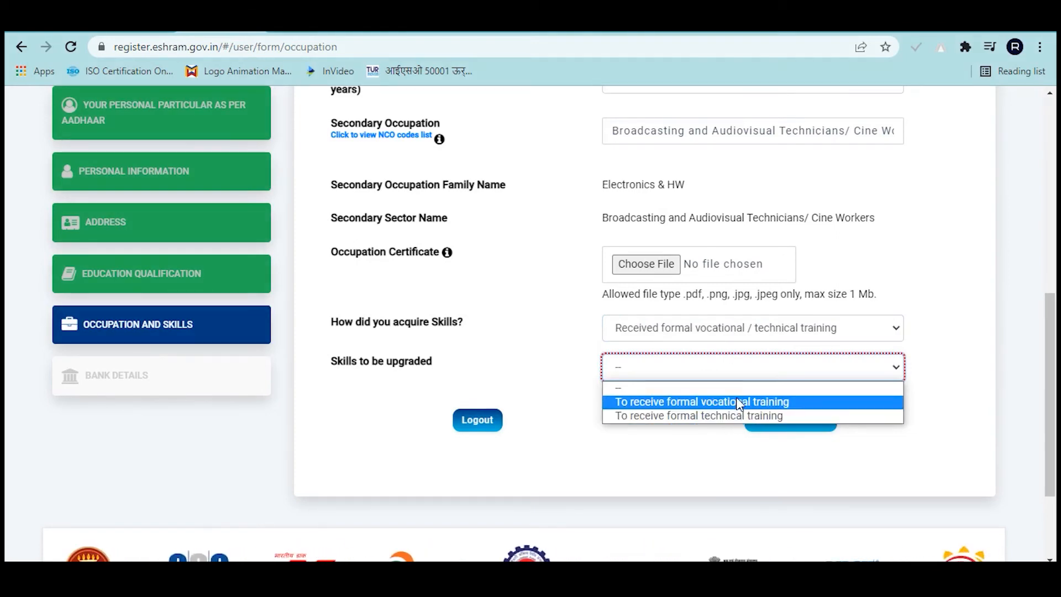
pyautogui.click(735, 415)
pyautogui.click(790, 420)
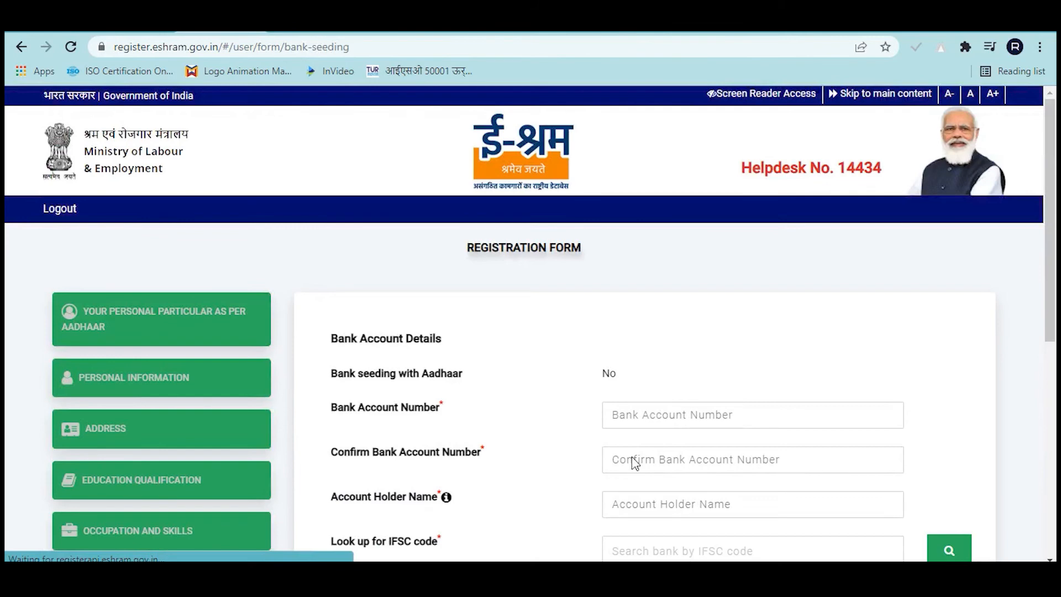
# - Enter the bank account number, confirm it, and fill in the account holder's name
pyautogui.scroll(-1, 636, 464)
pyautogui.click(680, 333)
pyautogui.write('•••••••••••')
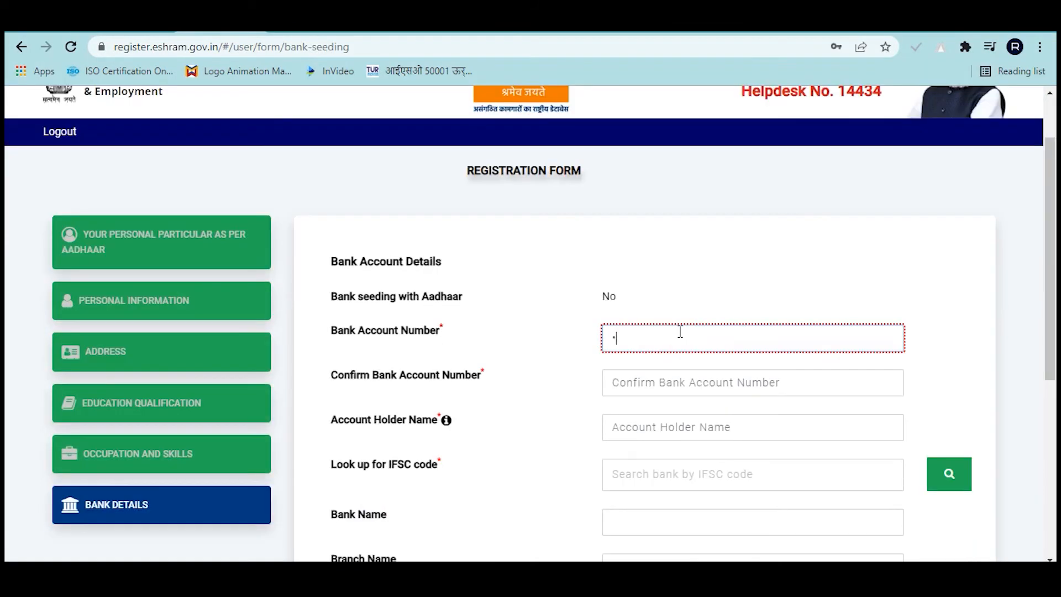
pyautogui.click(813, 391)
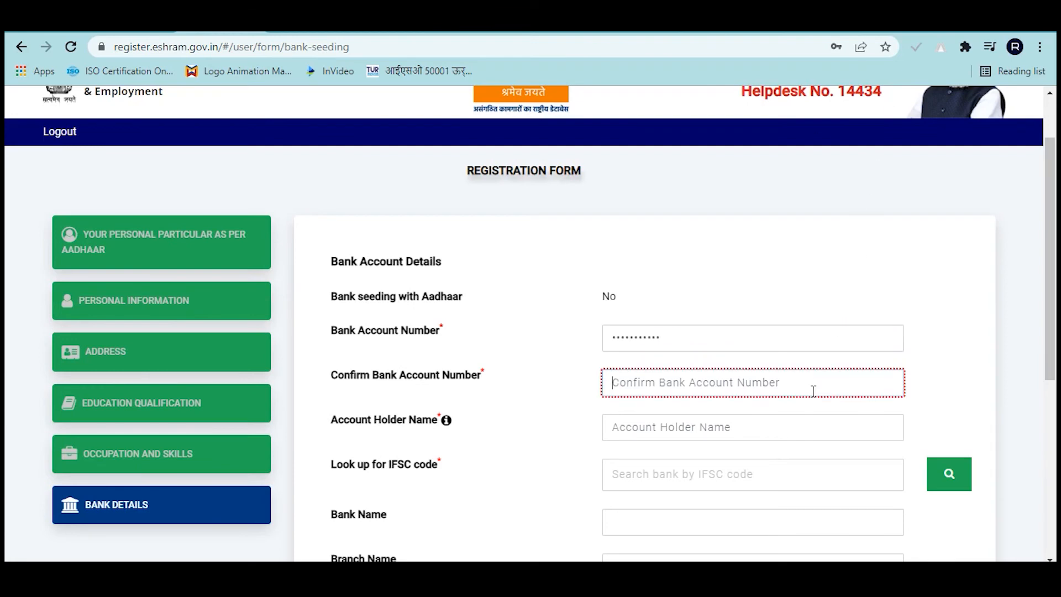
pyautogui.write('34')
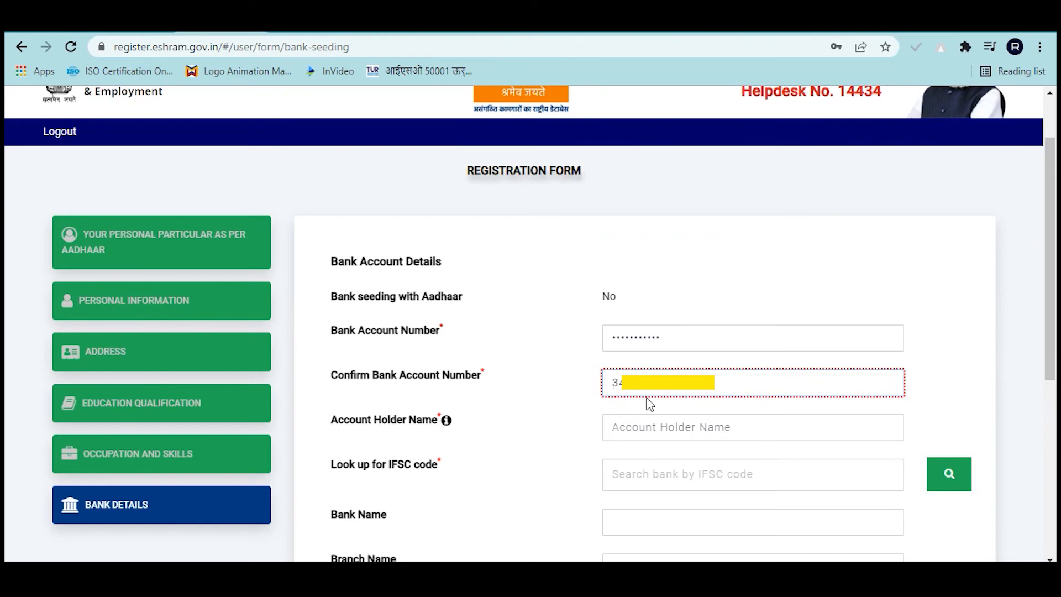
pyautogui.click(648, 427)
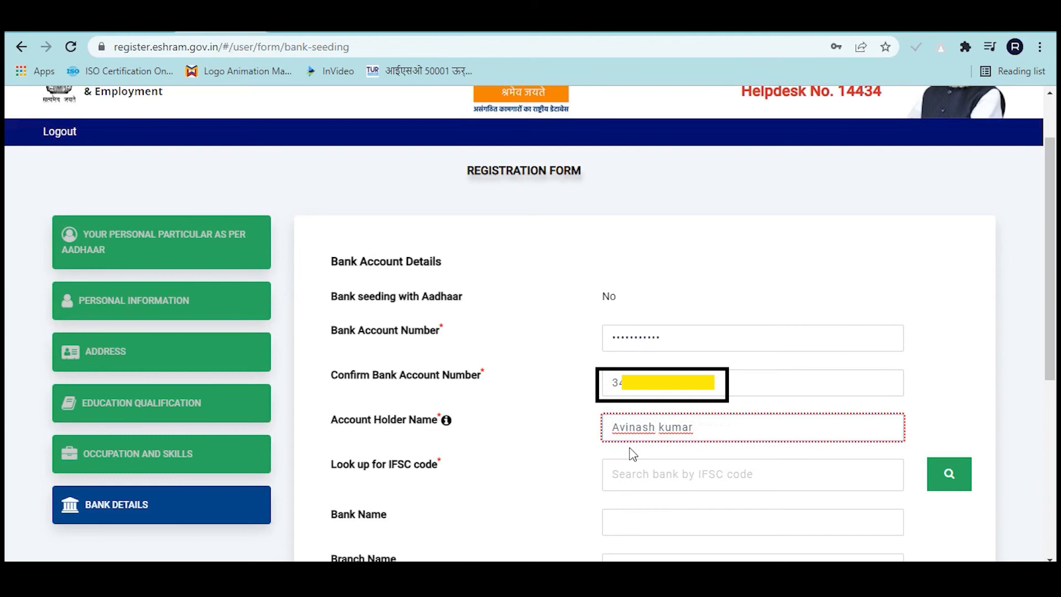
# - Paste the IFSC code, look up its bank and branch, and save the bank details
pyautogui.scroll(-2, 636, 451)
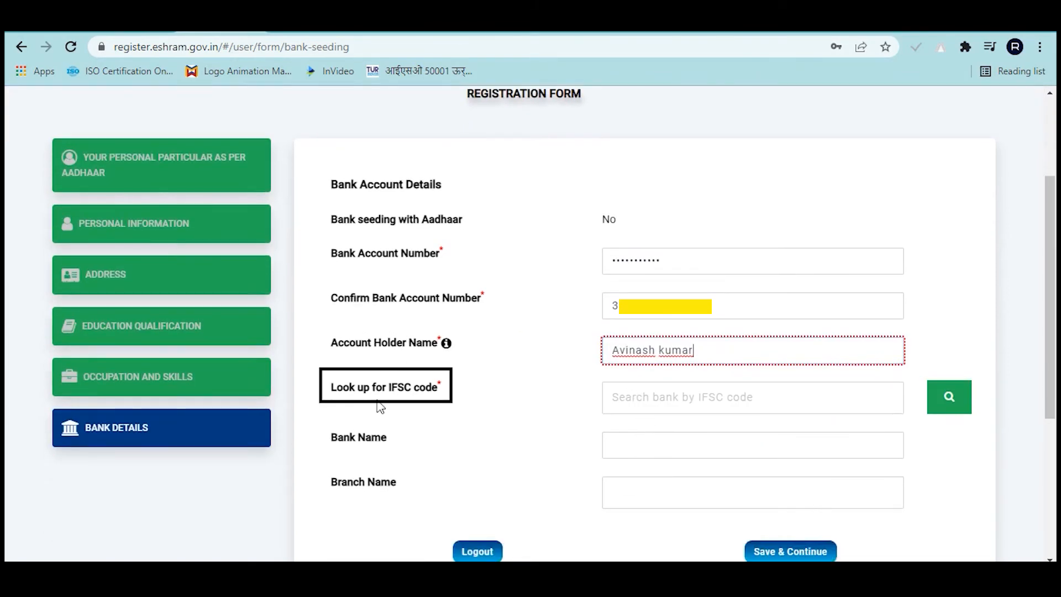
pyautogui.click(666, 394)
pyautogui.hotkey('ctrl', 'v')
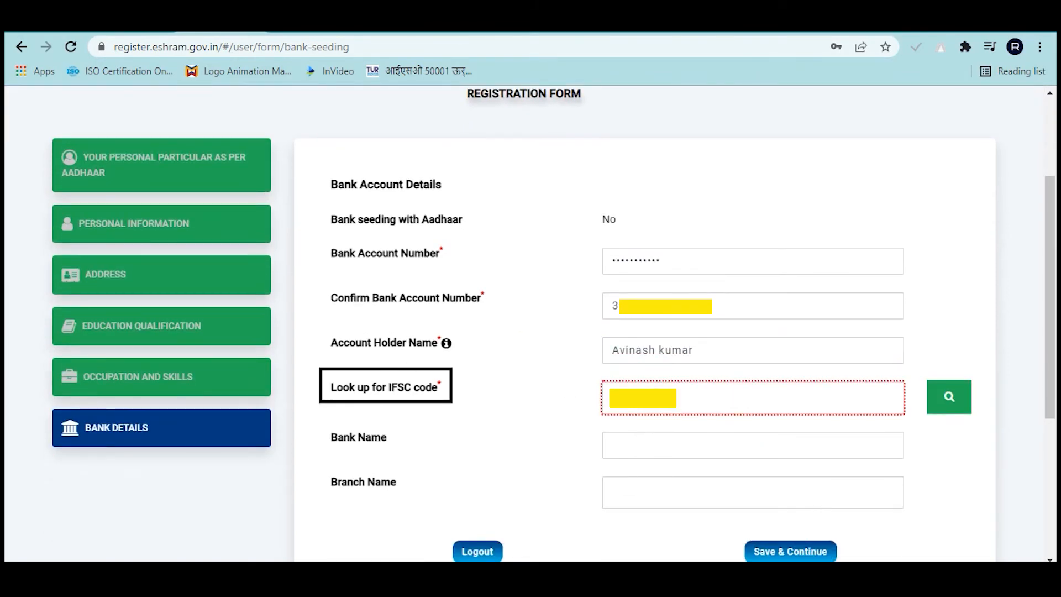
pyautogui.click(949, 397)
pyautogui.scroll(-2, 770, 440)
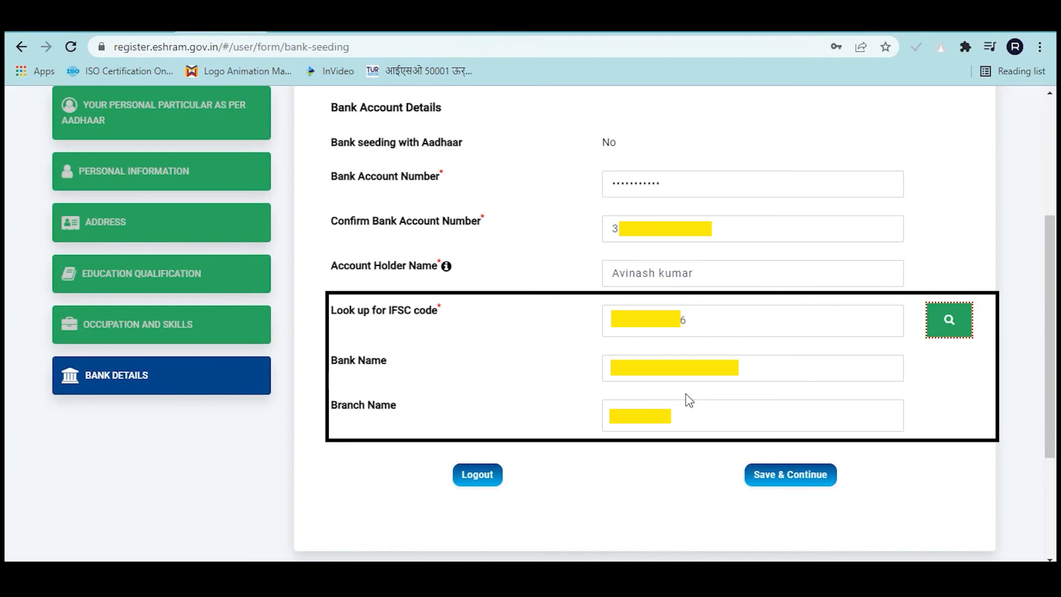
pyautogui.scroll(3, 691, 409)
pyautogui.scroll(-3, 664, 337)
pyautogui.scroll(-3, 657, 303)
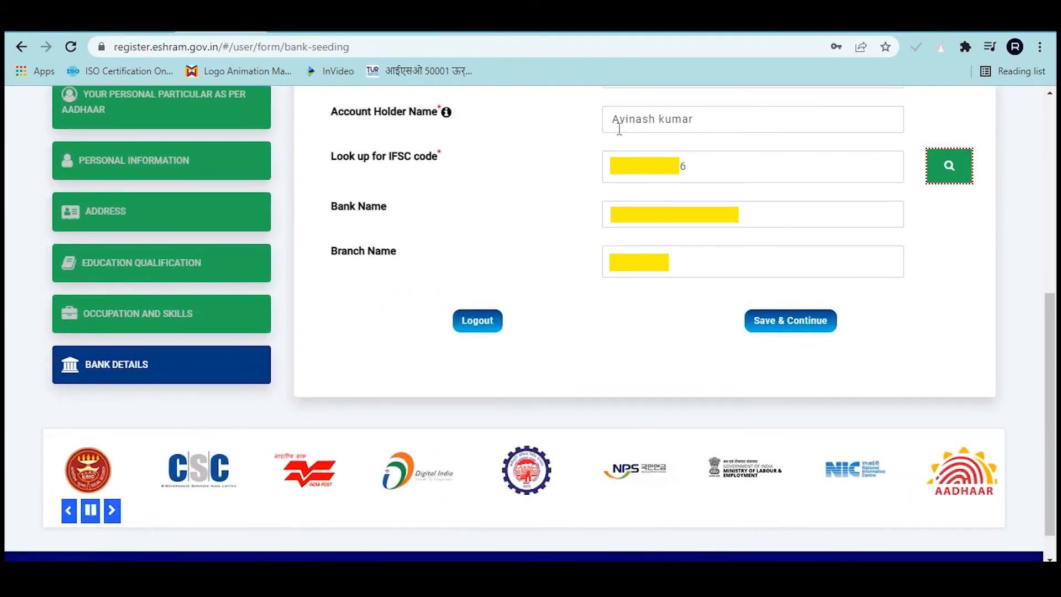
pyautogui.click(767, 326)
# - Review the registration preview, accept the undertaking declaration, and submit to generate the UAN card
pyautogui.scroll(-5, 574, 365)
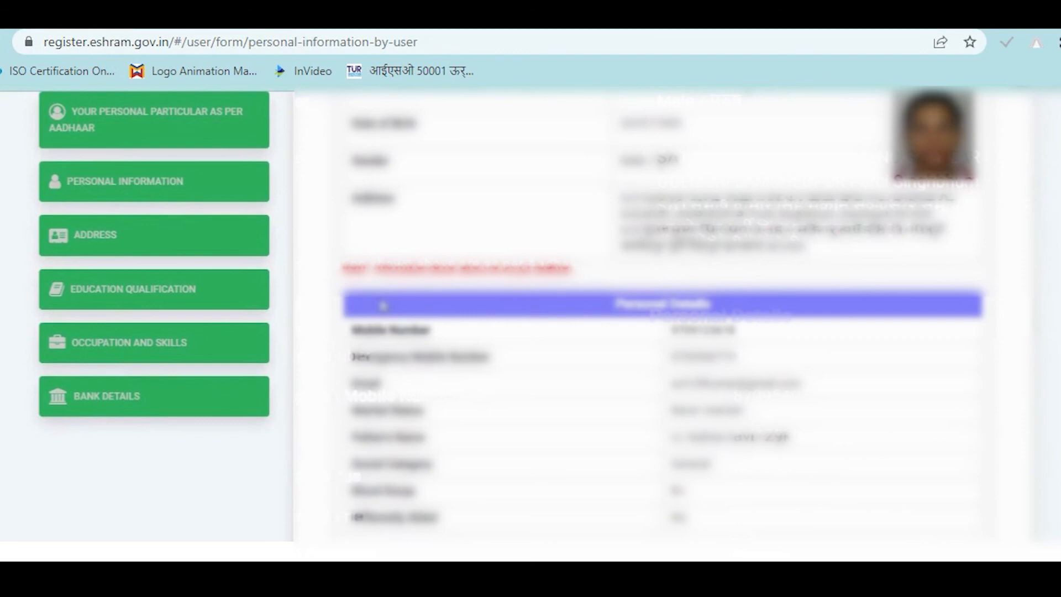
pyautogui.scroll(-20, 383, 305)
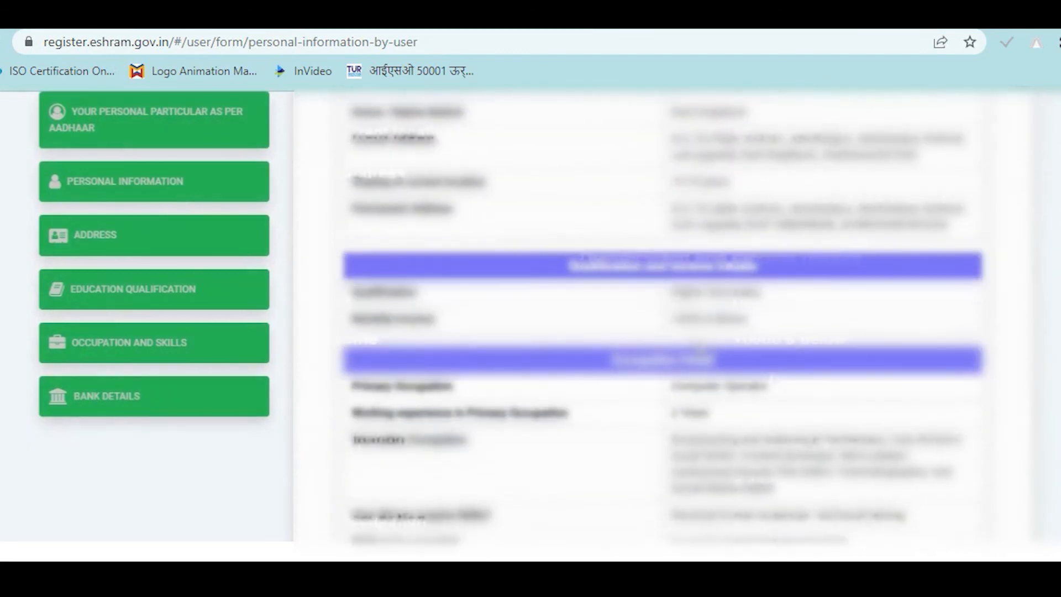
pyautogui.scroll(-5, 707, 349)
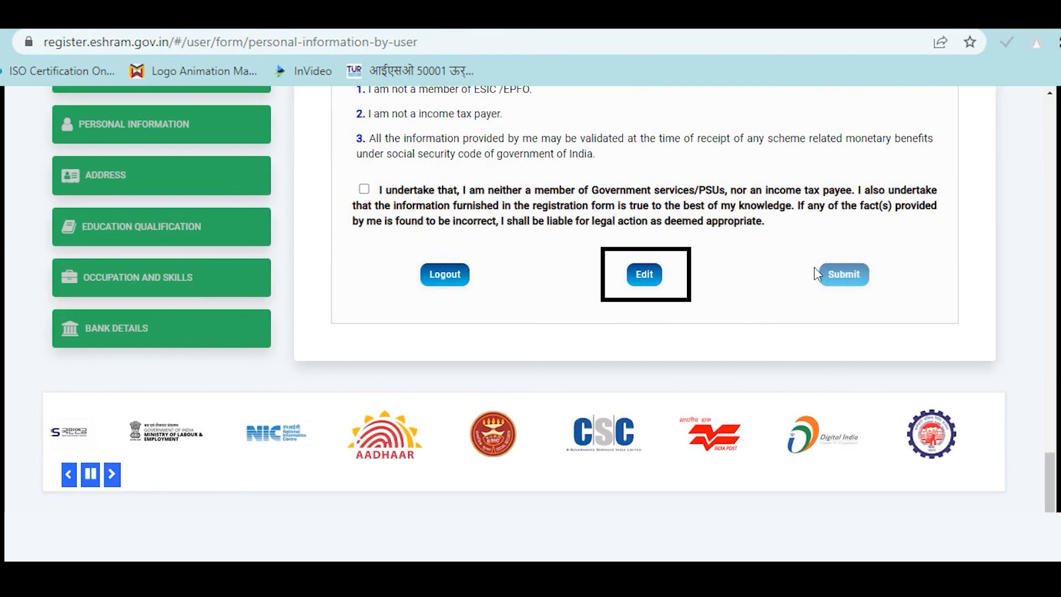
pyautogui.click(364, 190)
pyautogui.scroll(4, 690, 414)
pyautogui.scroll(-3, 690, 413)
pyautogui.click(843, 350)
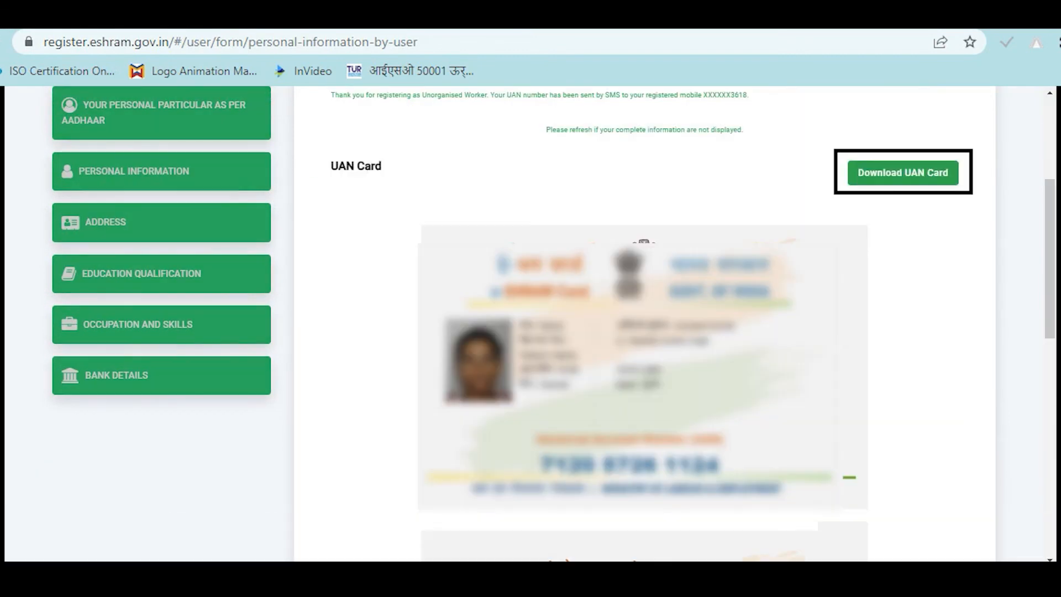